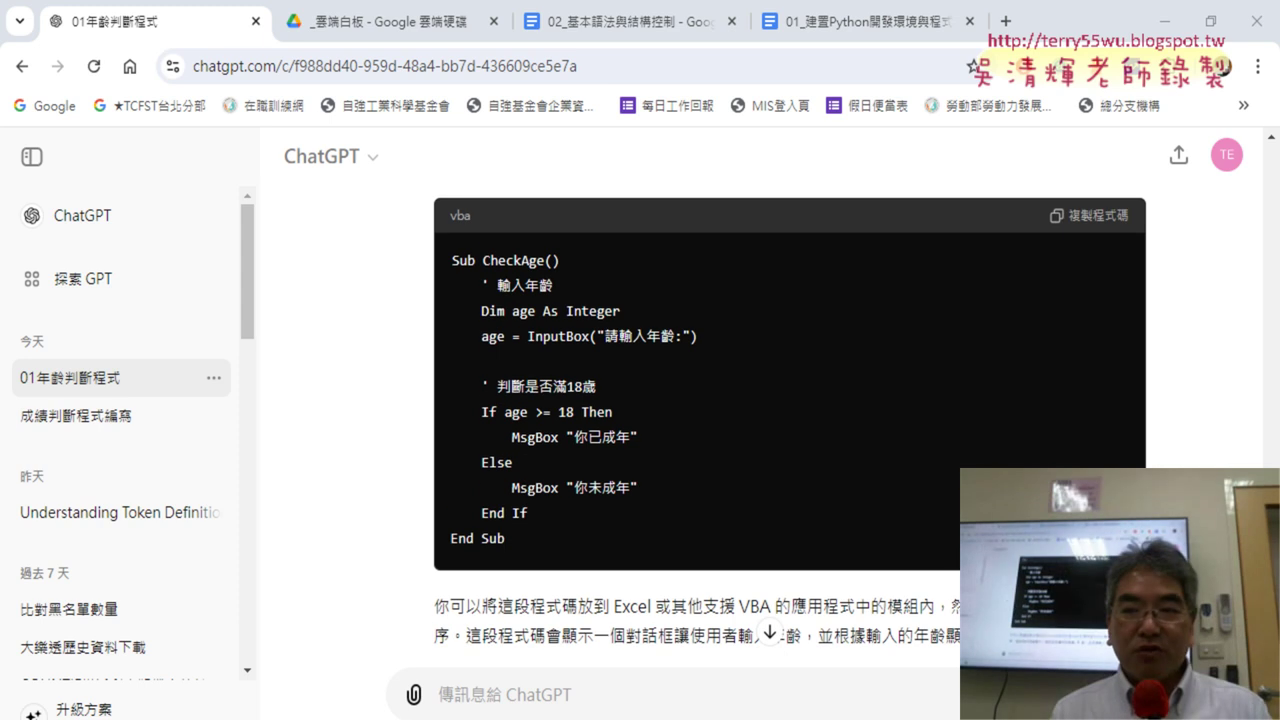
scroll(790, 400, "up", 2)
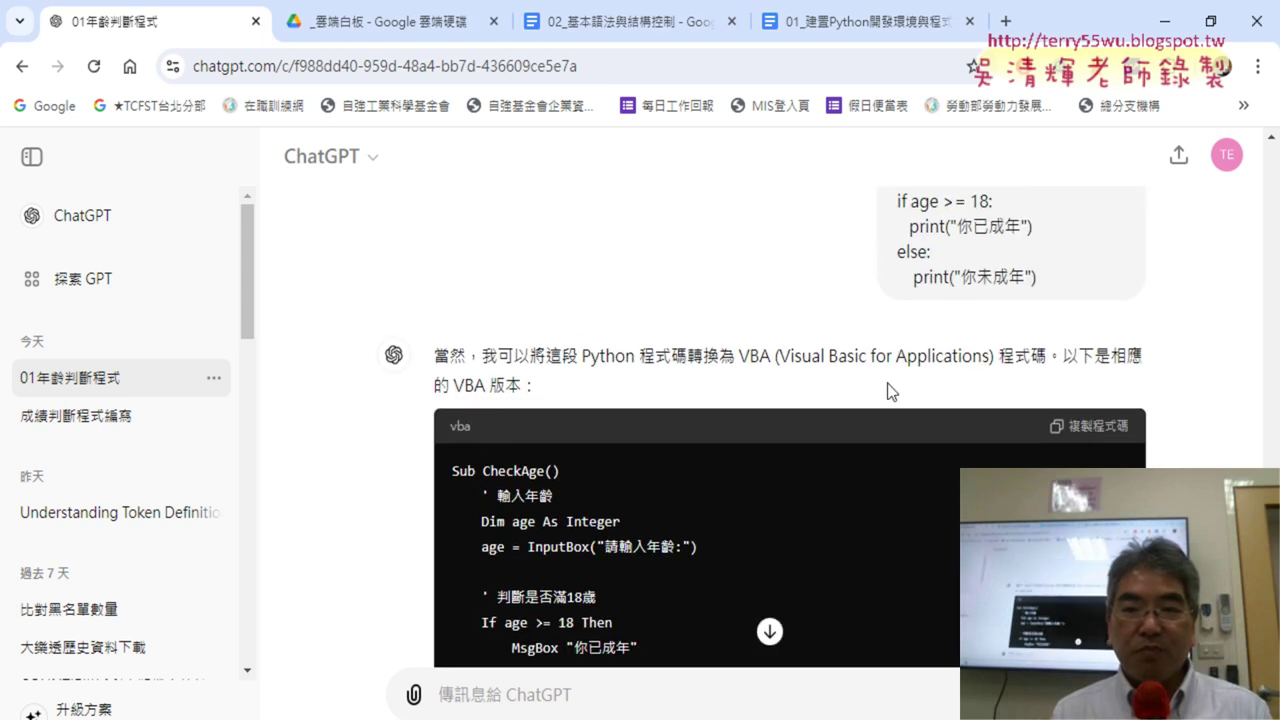
Step: Review the earlier chat, highlighting the VBA conversion request and the CheckAge VBA sub
left_click_drag(583, 356, 670, 357)
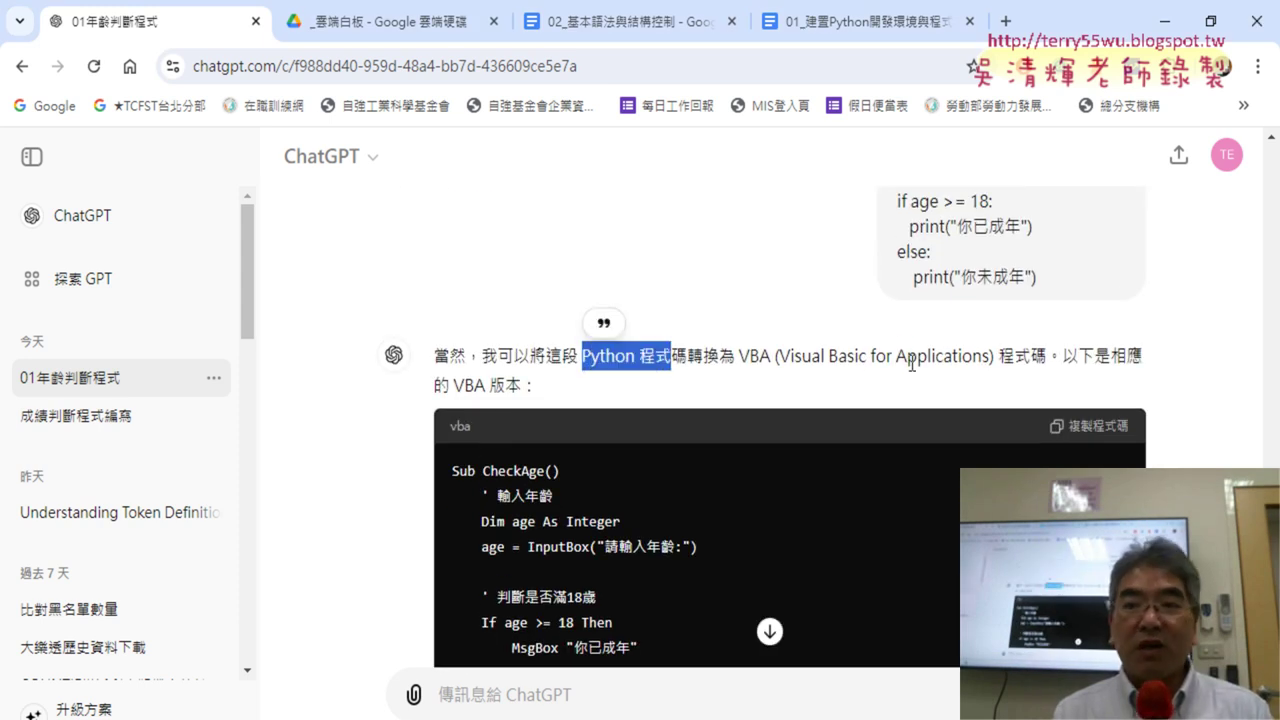
scroll(911, 364, "up", 2)
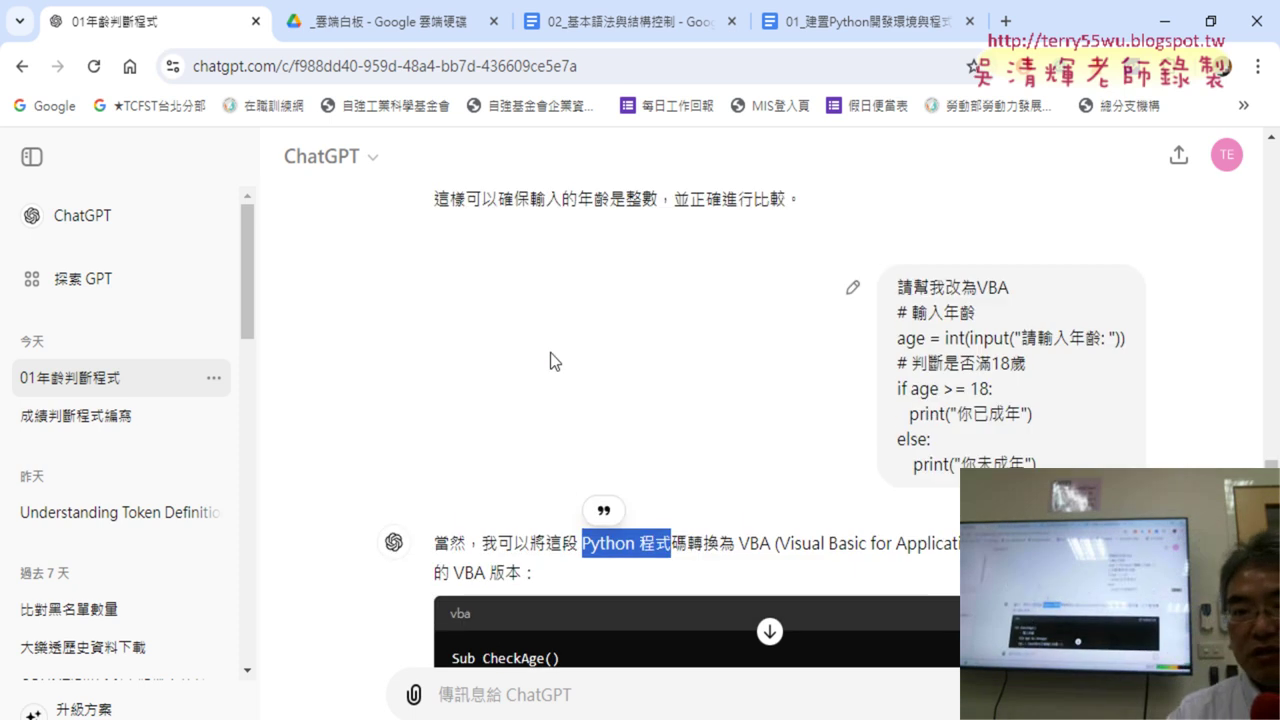
left_click_drag(897, 310, 1009, 310)
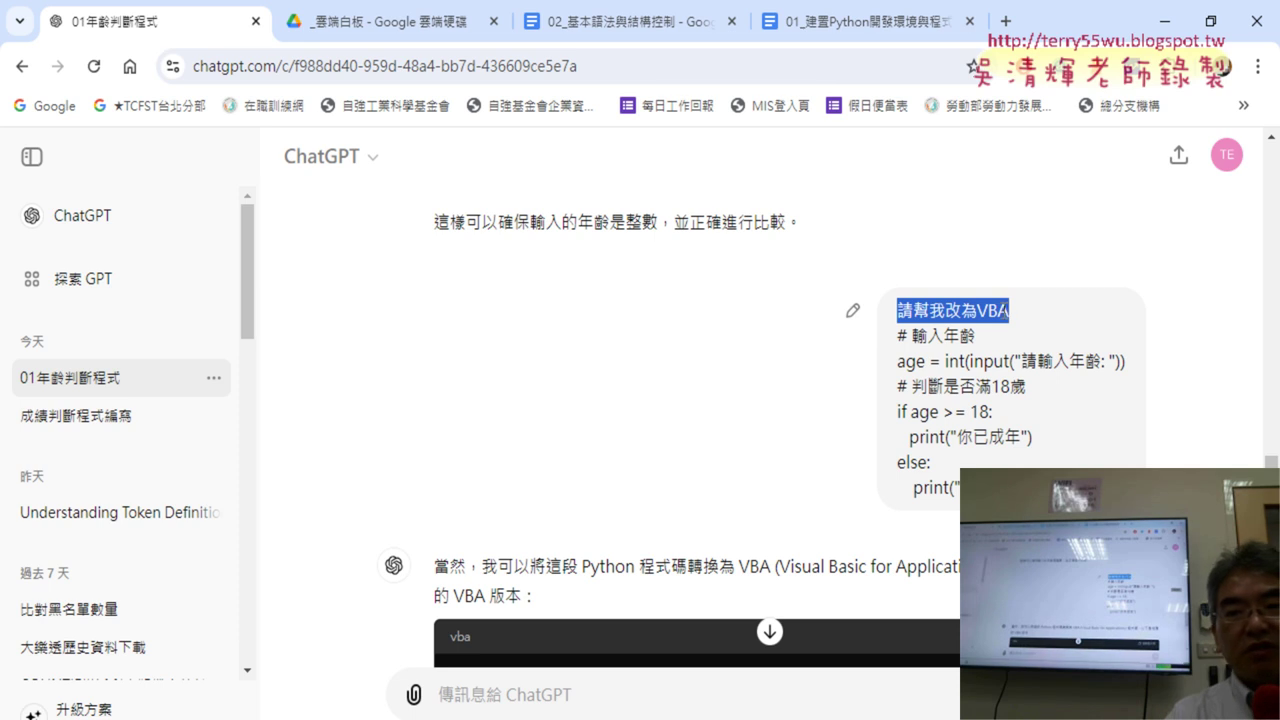
left_click_drag(899, 330, 1000, 487)
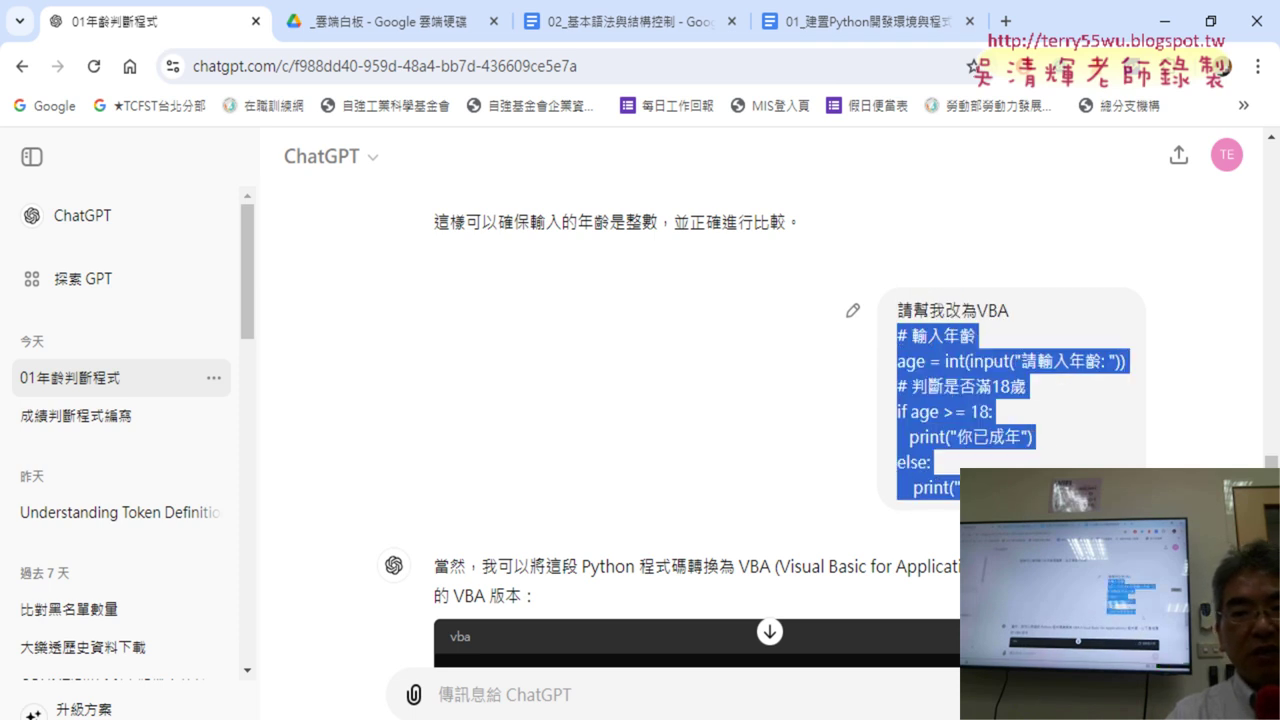
scroll(516, 365, "down", 2)
scroll(462, 345, "down", 2)
left_click_drag(451, 258, 568, 563)
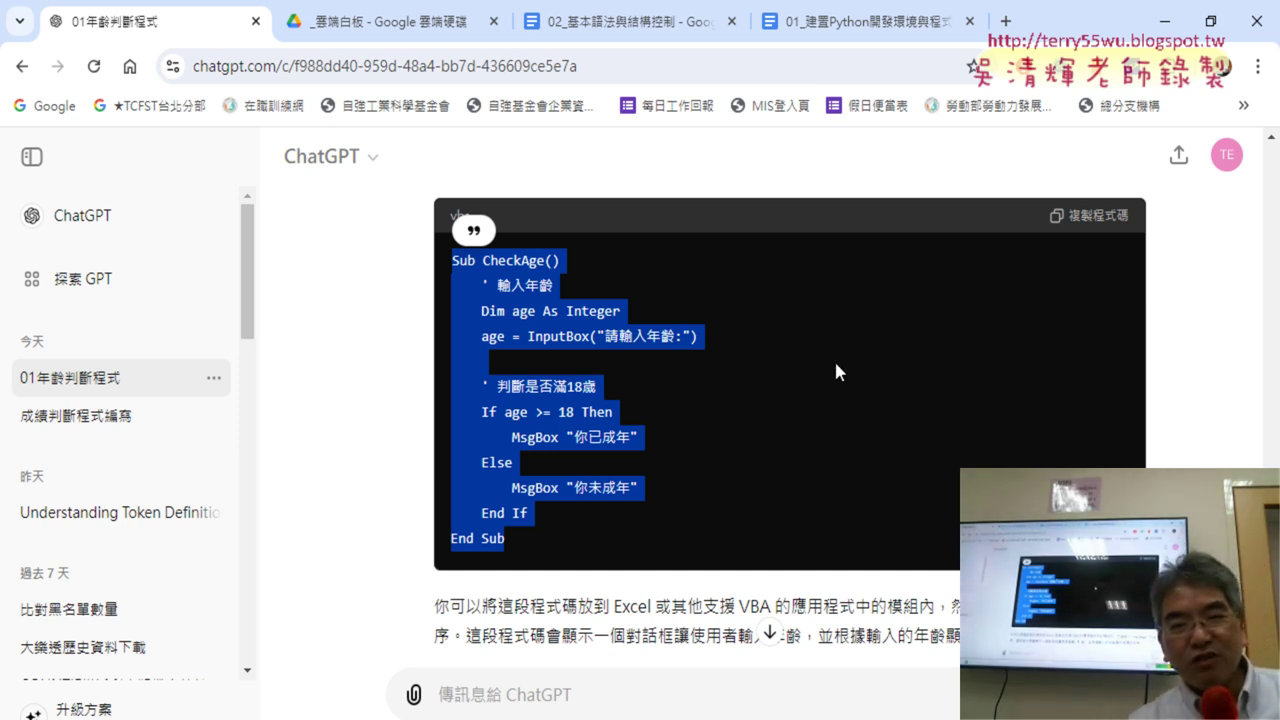
Step: Send ChatGPT the request 請幫我改為函數 to turn the code into a function
scroll(837, 371, "down", 1)
left_click(556, 697)
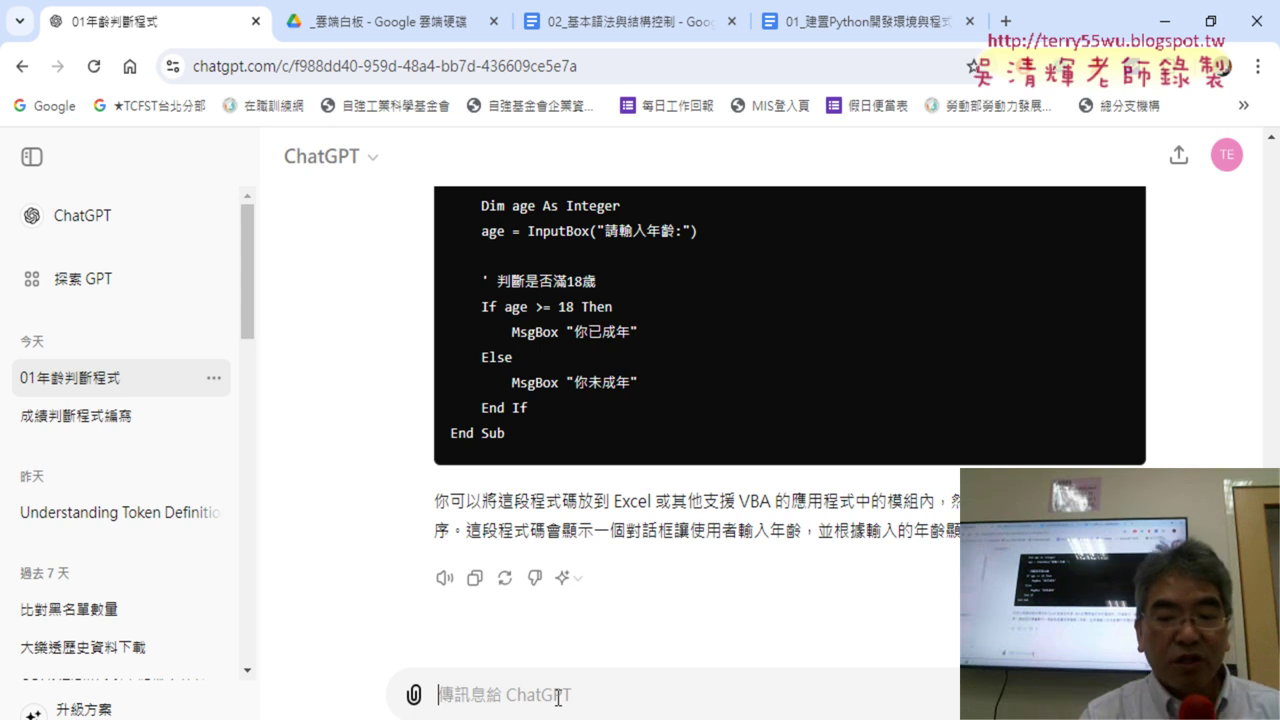
type("ㄑ")
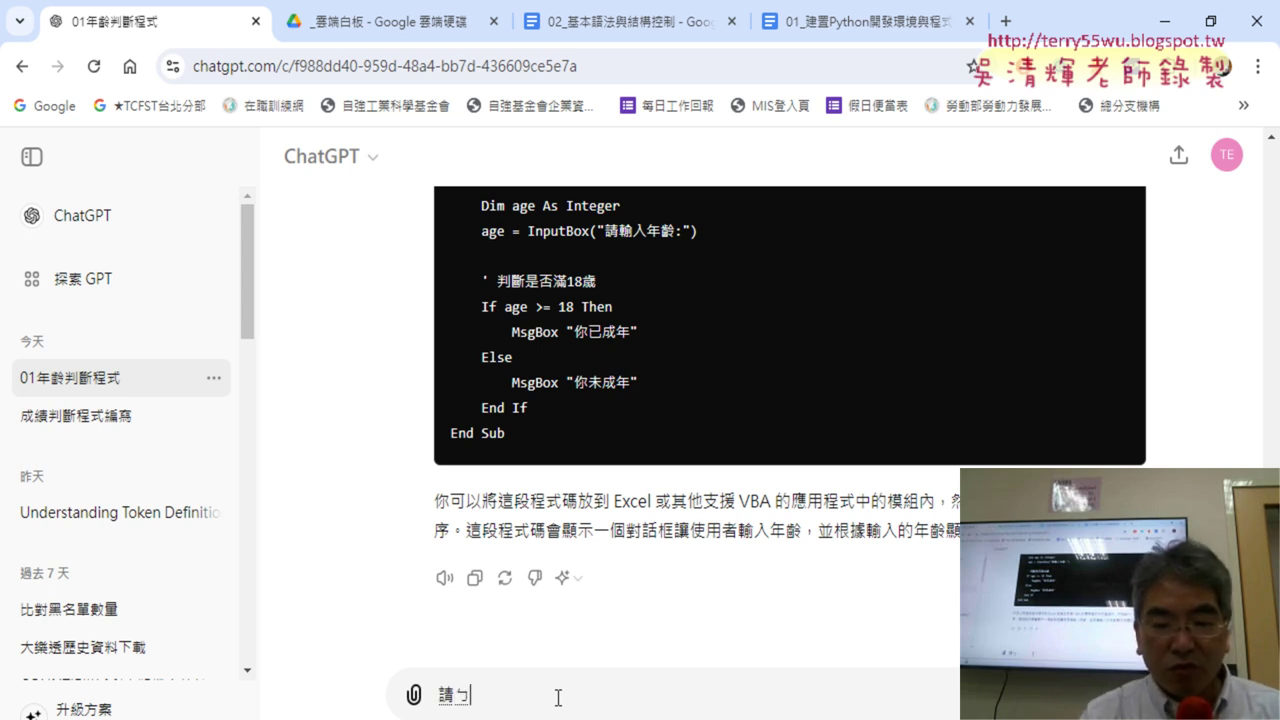
type("幫")
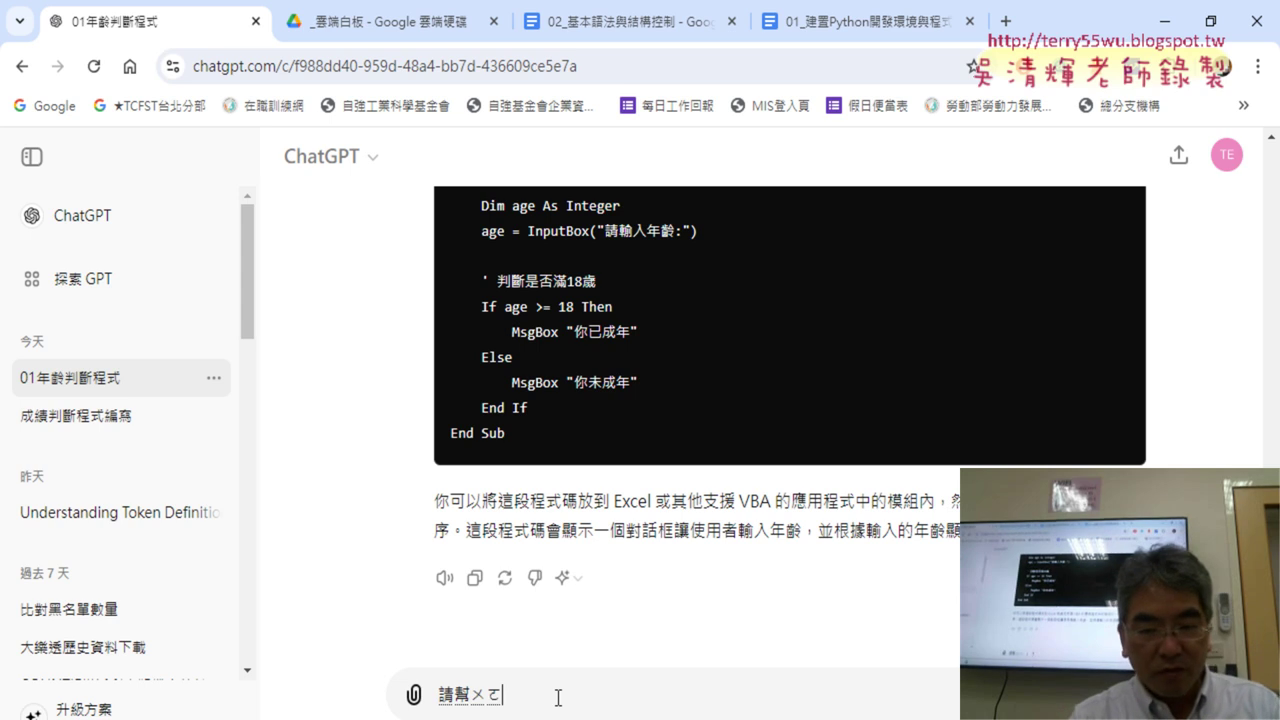
type("我")
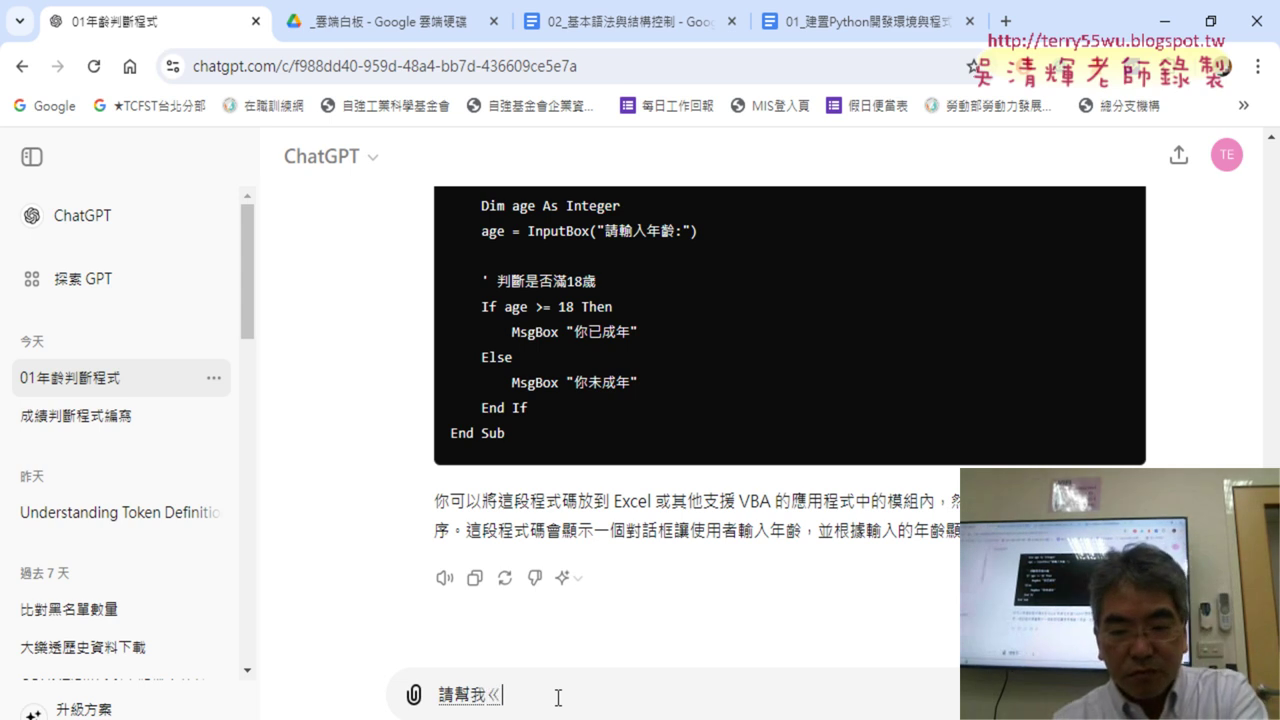
type("改為")
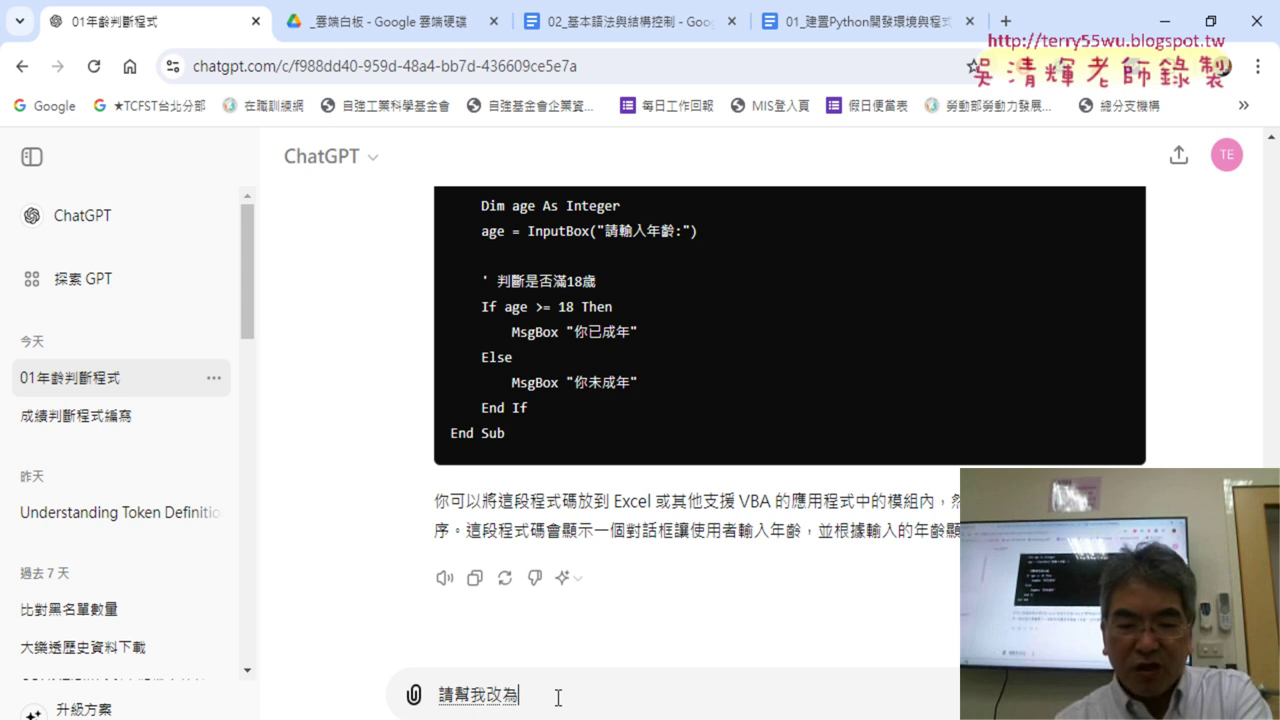
type("ㄏ")
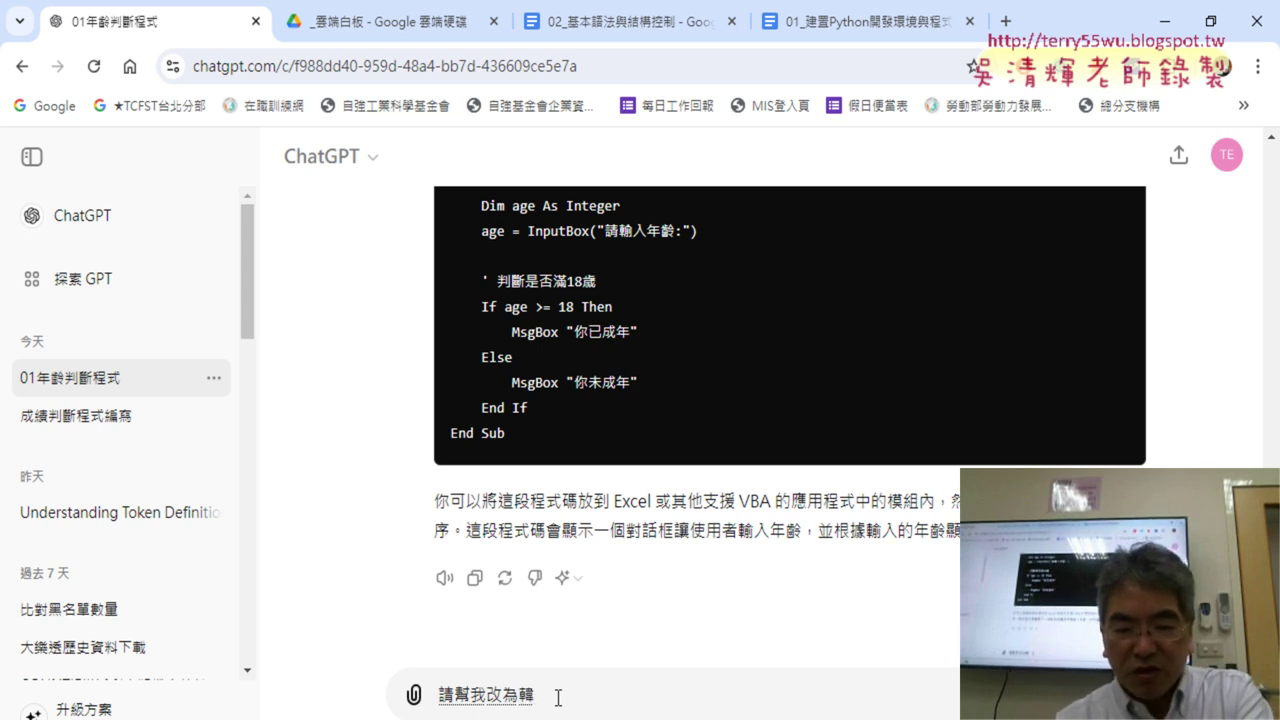
key("4")
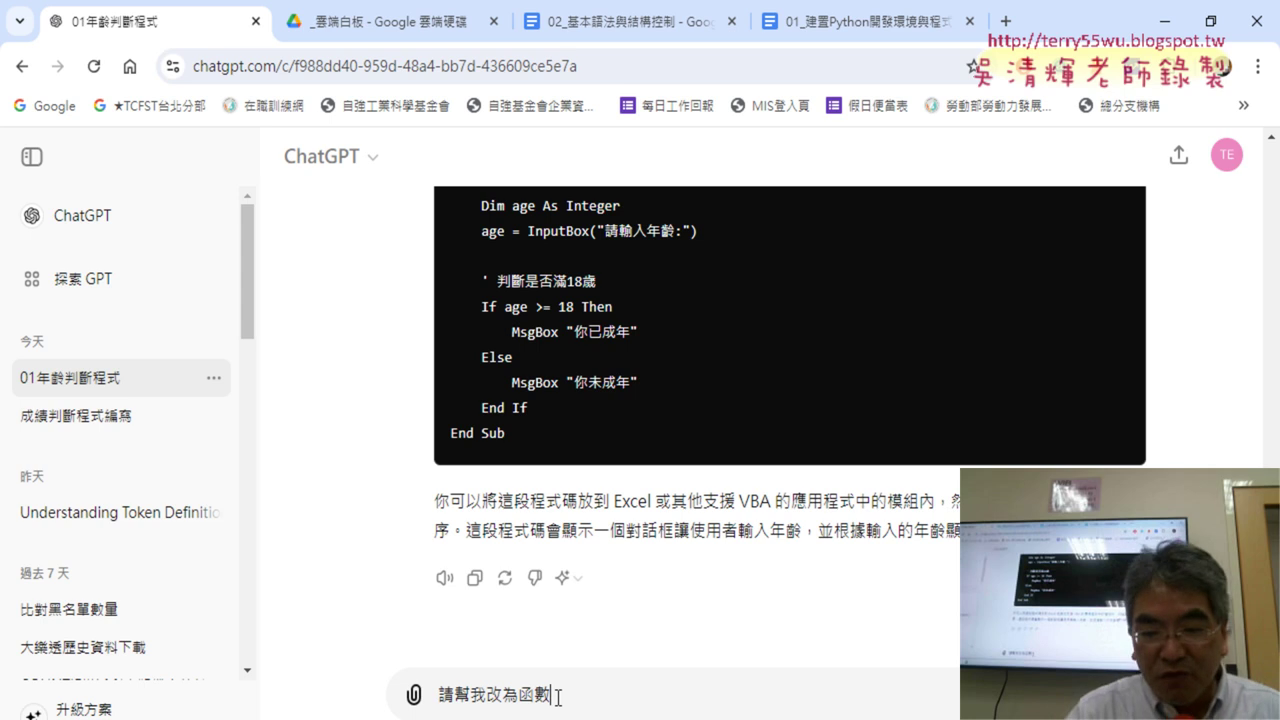
type("ㄏ")
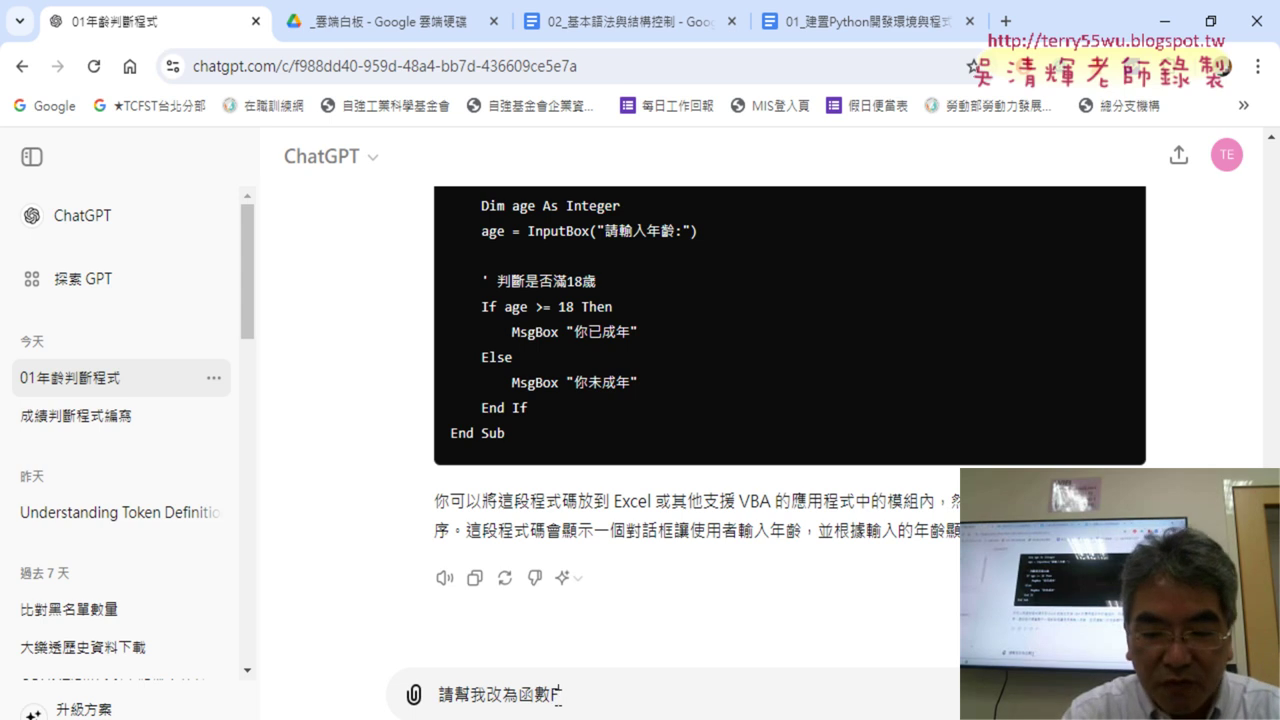
key("BackSpace")
type("Fu")
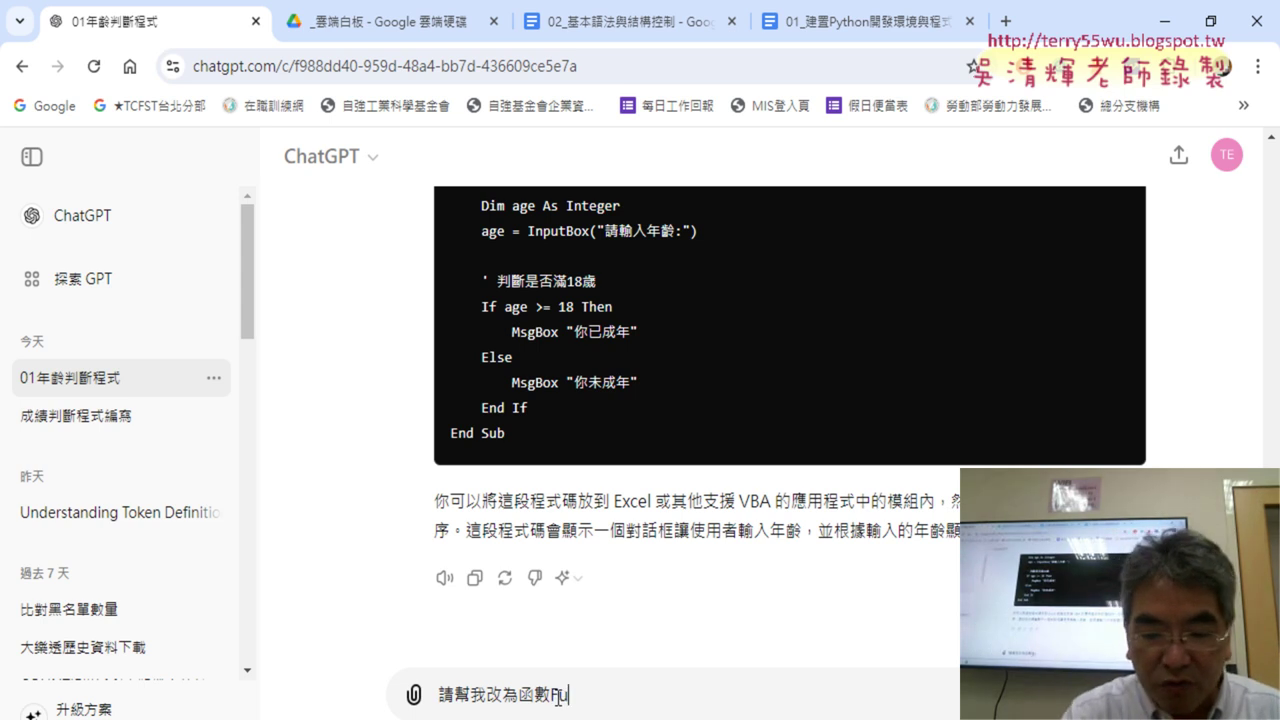
type("ncti")
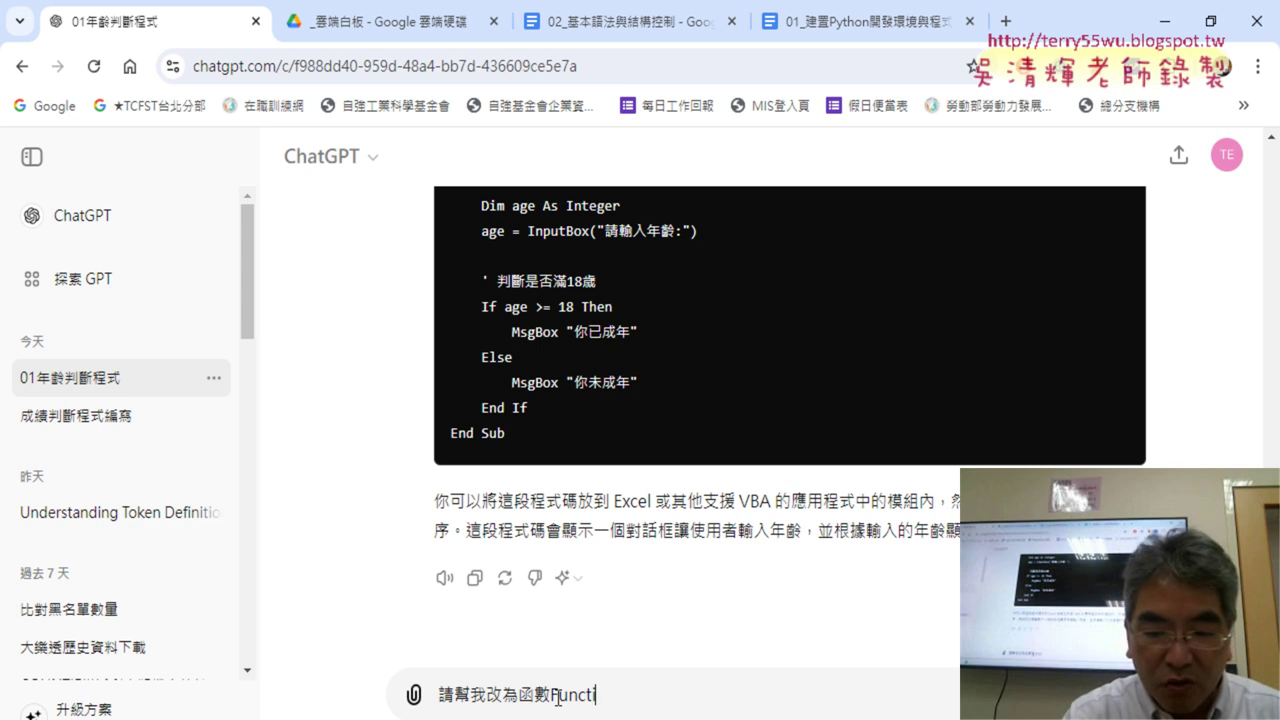
type("on")
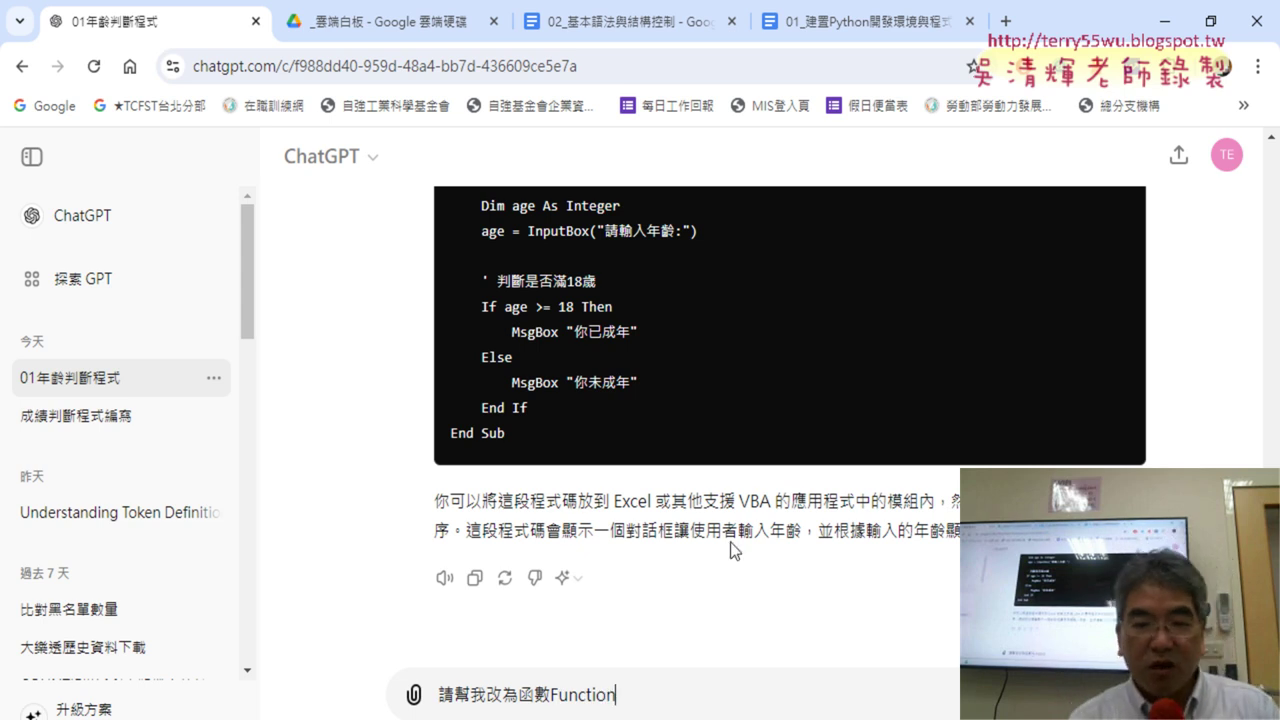
left_click_drag(549, 695, 622, 695)
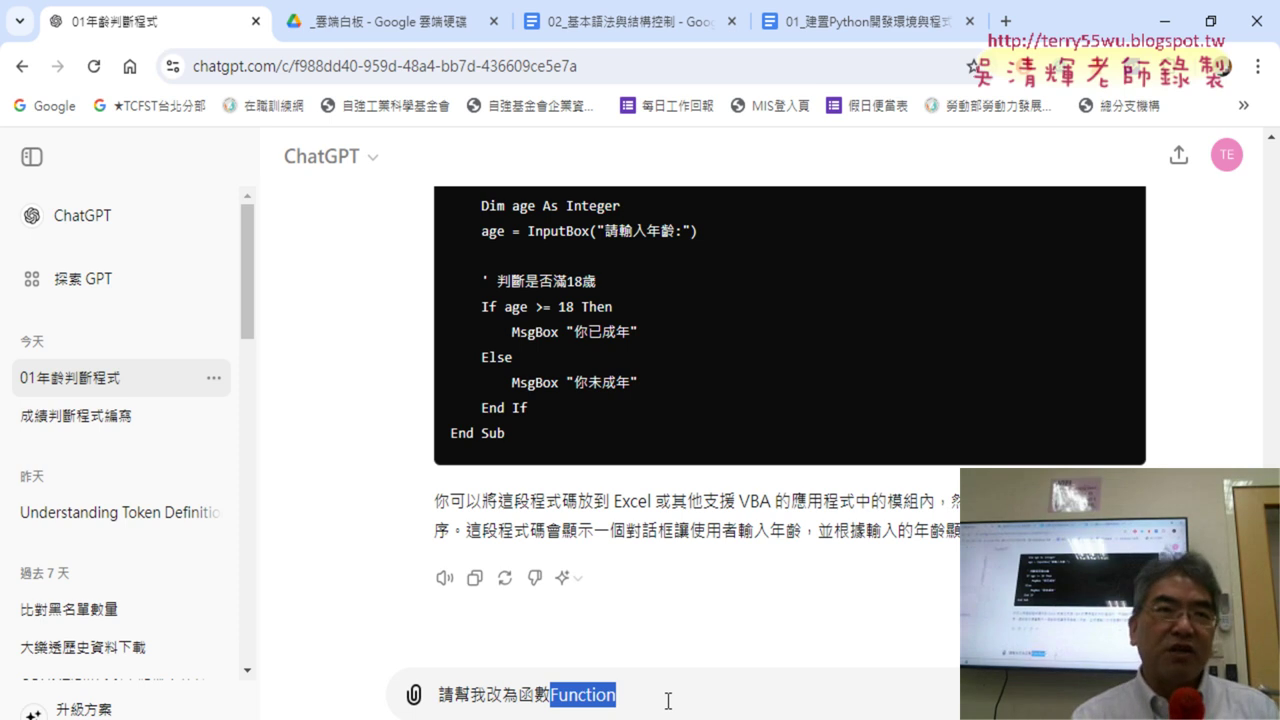
left_click(668, 701)
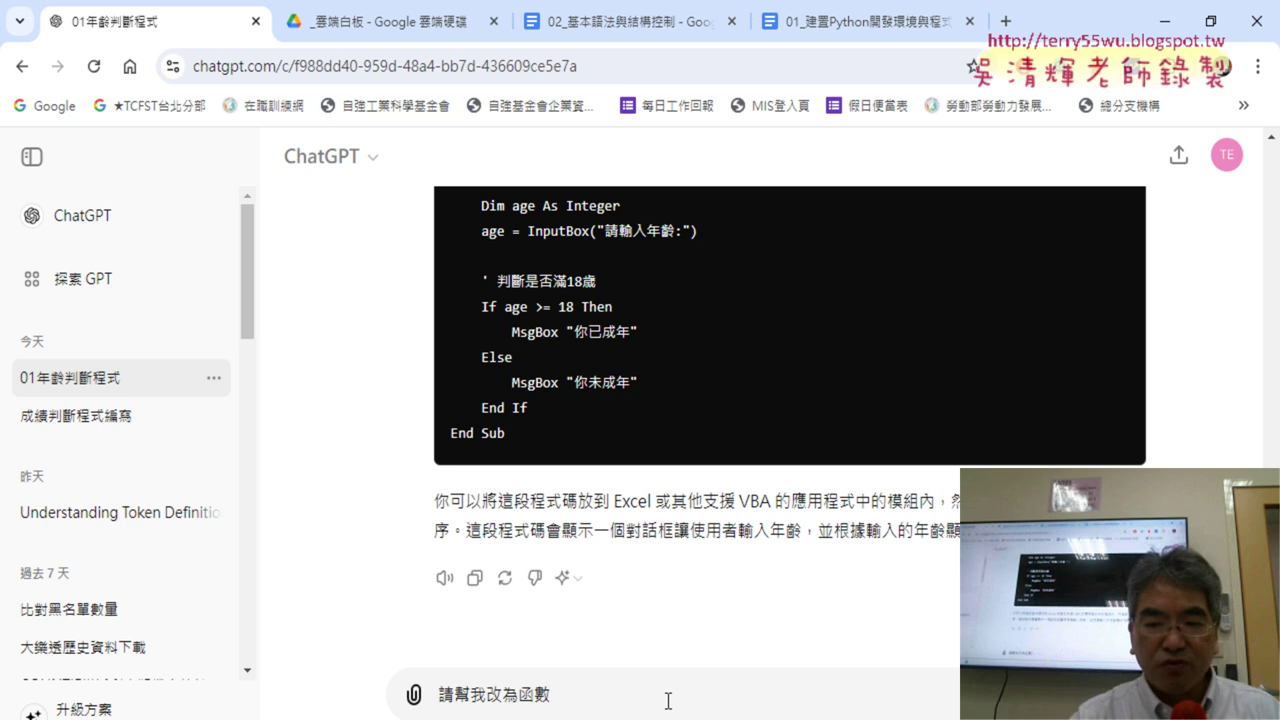
key("Return")
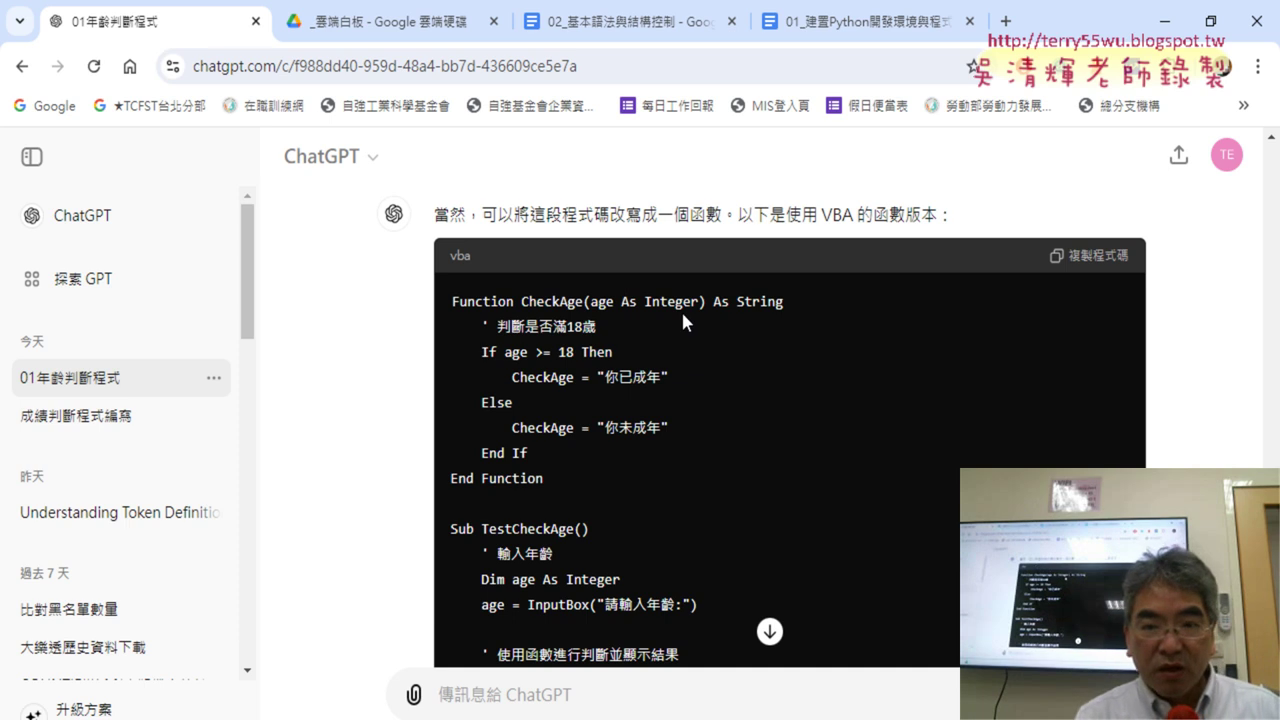
Step: Select the Function CheckAge code block in ChatGPT's answer
scroll(685, 340, "down", 1)
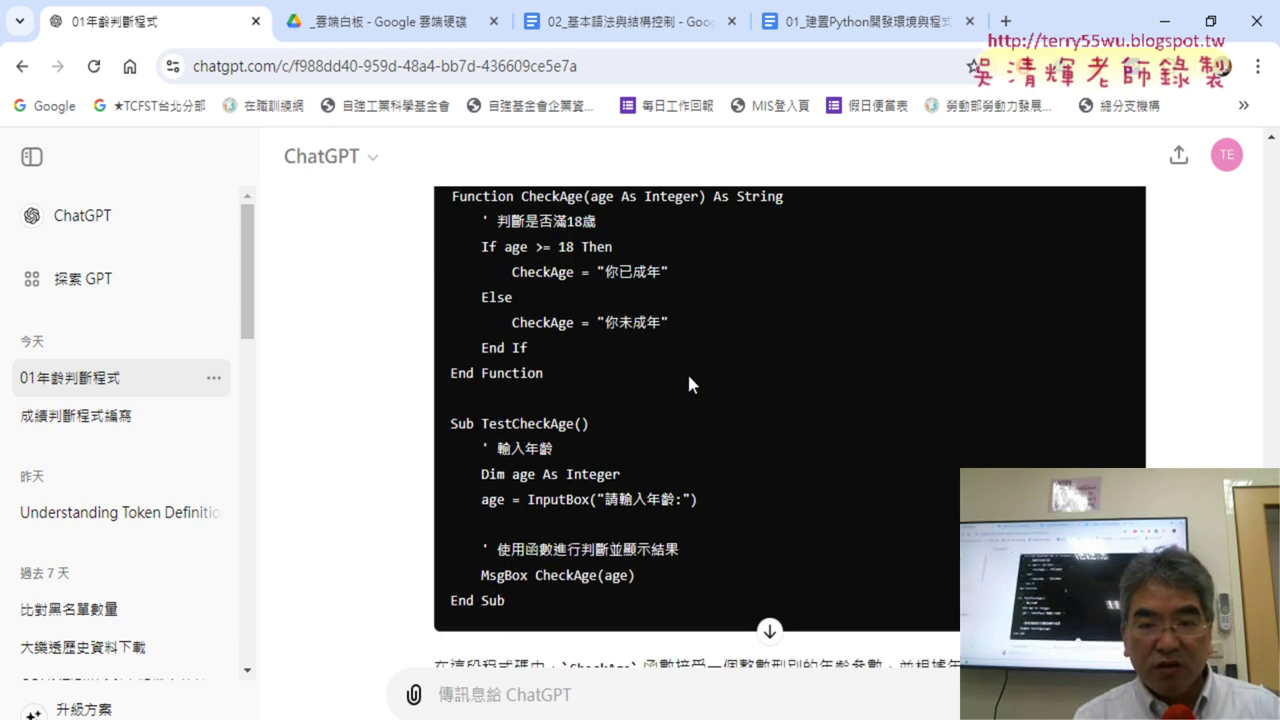
scroll(687, 371, "up", 2)
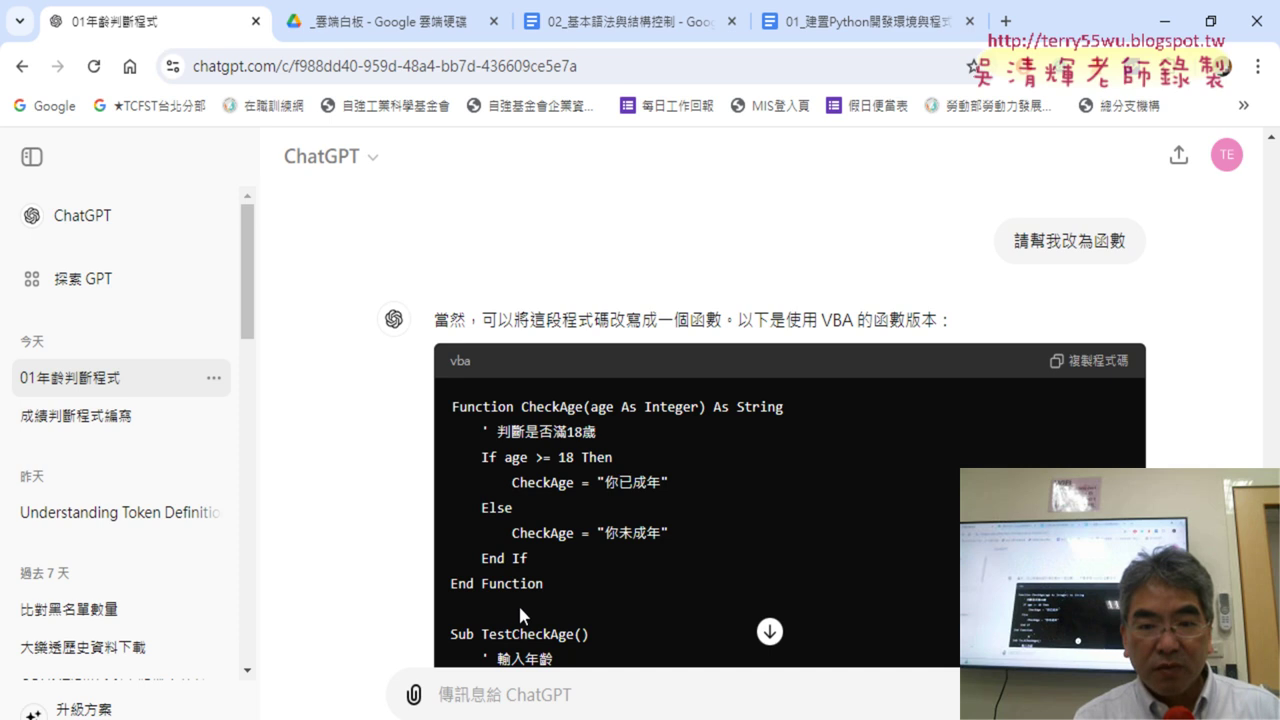
left_click_drag(548, 588, 452, 406)
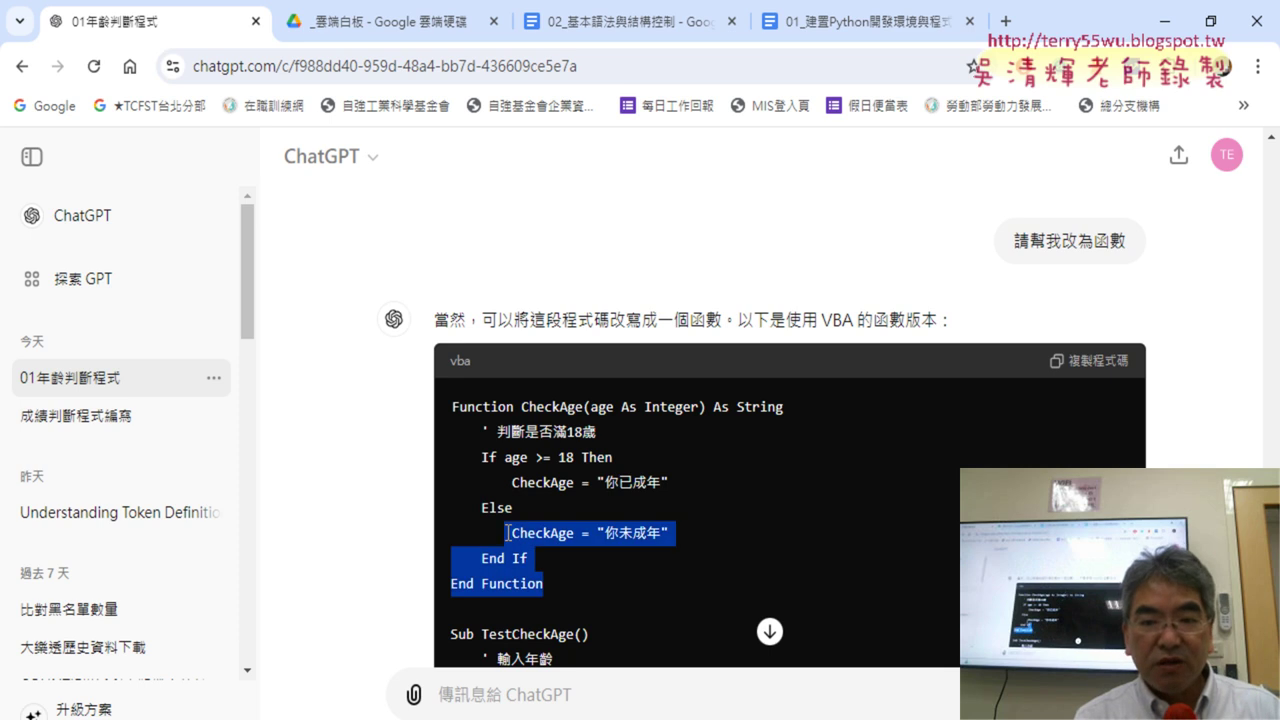
left_click(474, 408)
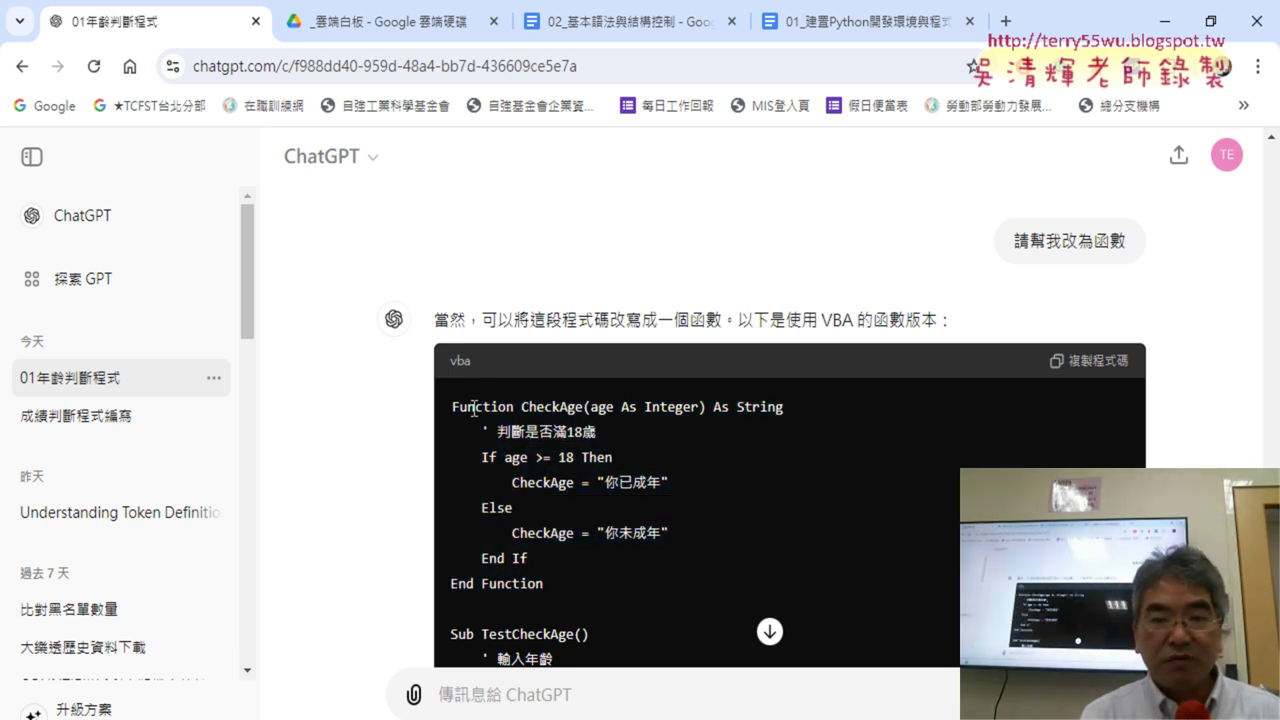
mouse_move(453, 406)
left_mouse_down()
mouse_move(513, 399)
mouse_move(515, 414)
left_mouse_up()
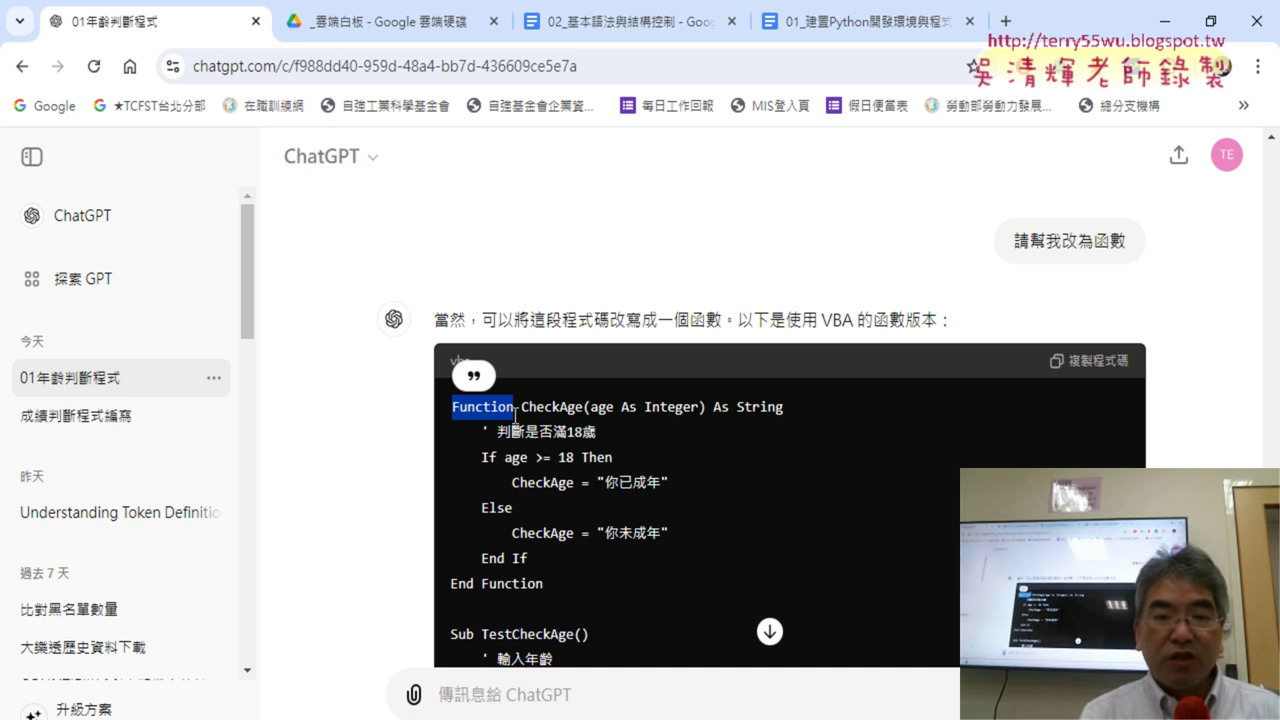
left_click_drag(545, 586, 446, 408)
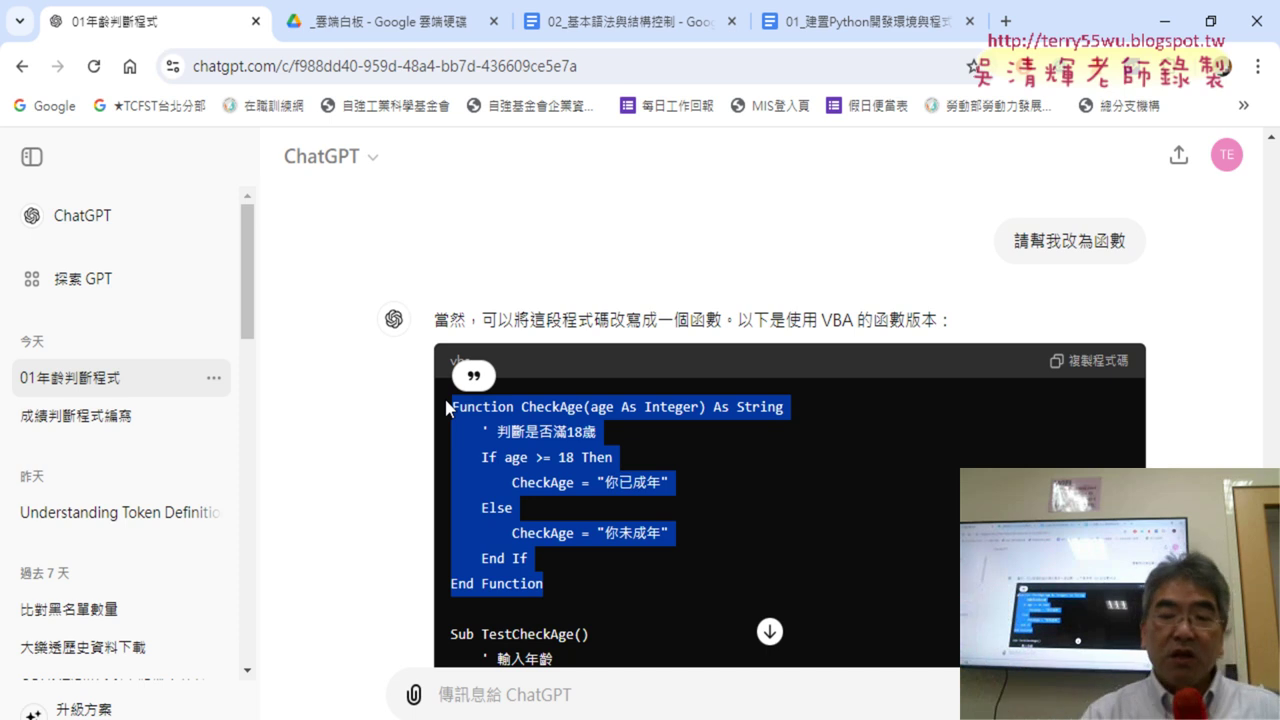
scroll(683, 501, "down", 2)
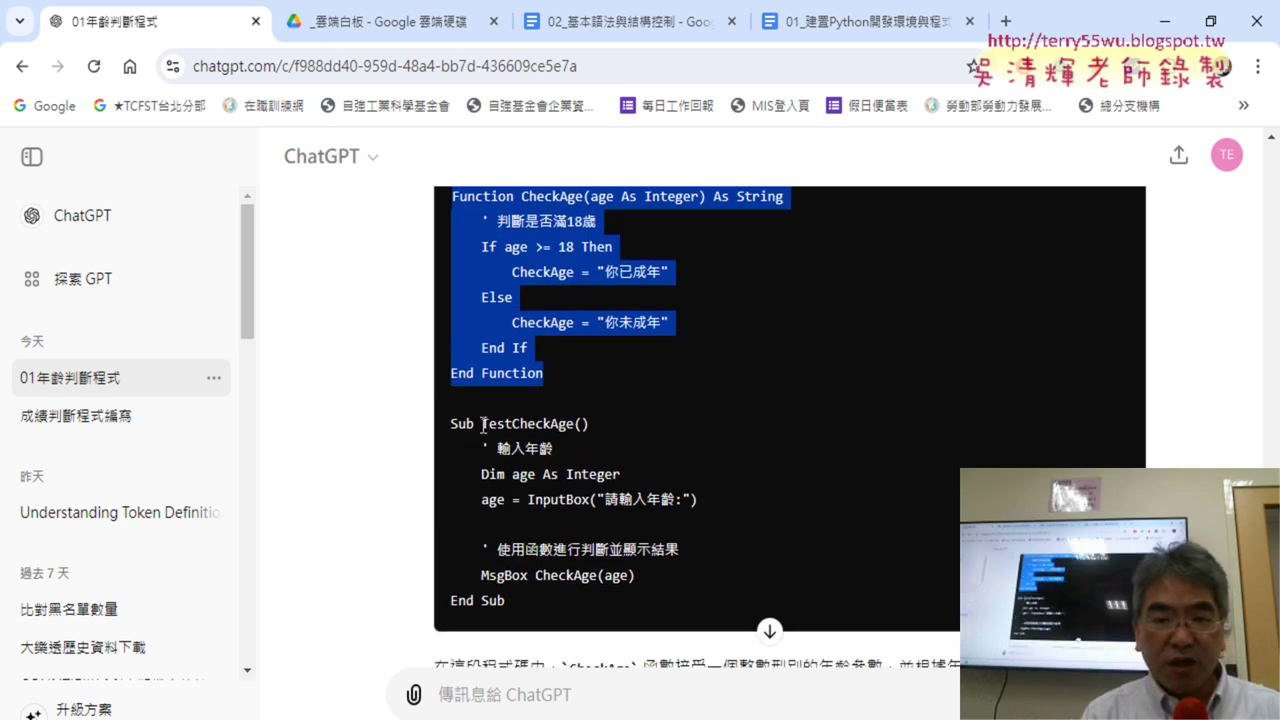
left_click_drag(452, 424, 522, 618)
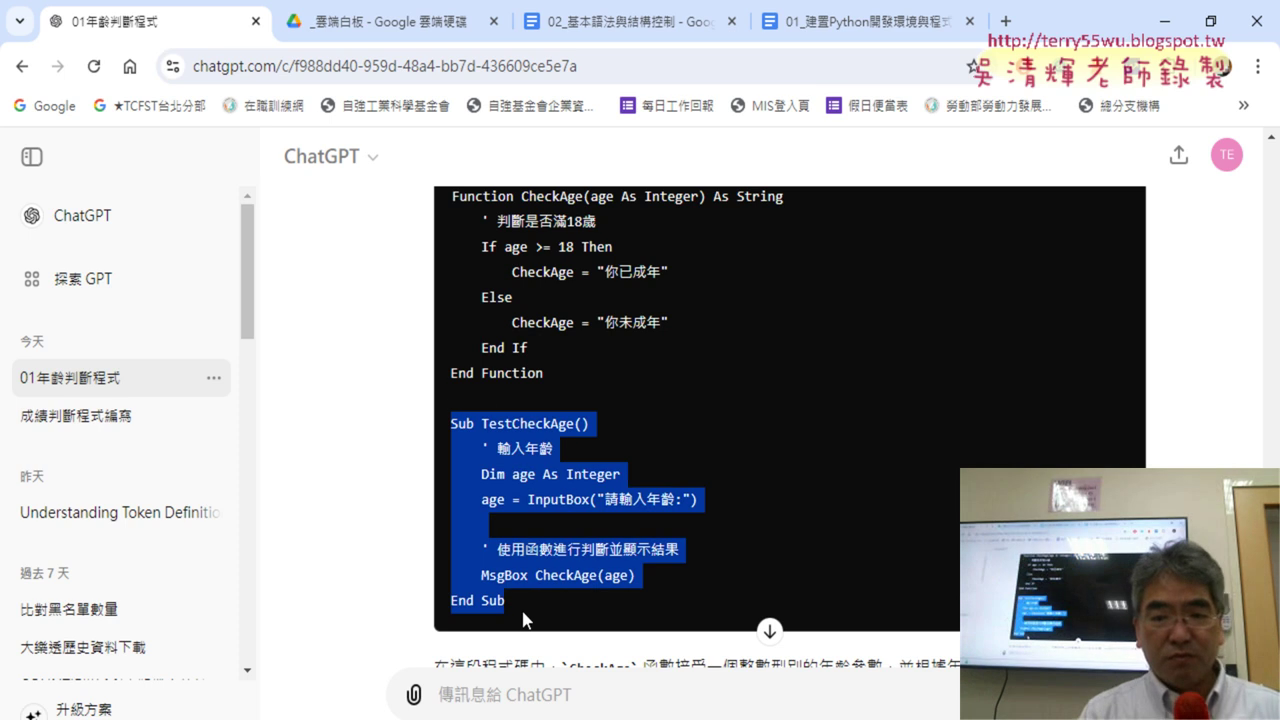
scroll(682, 455, "up", 1)
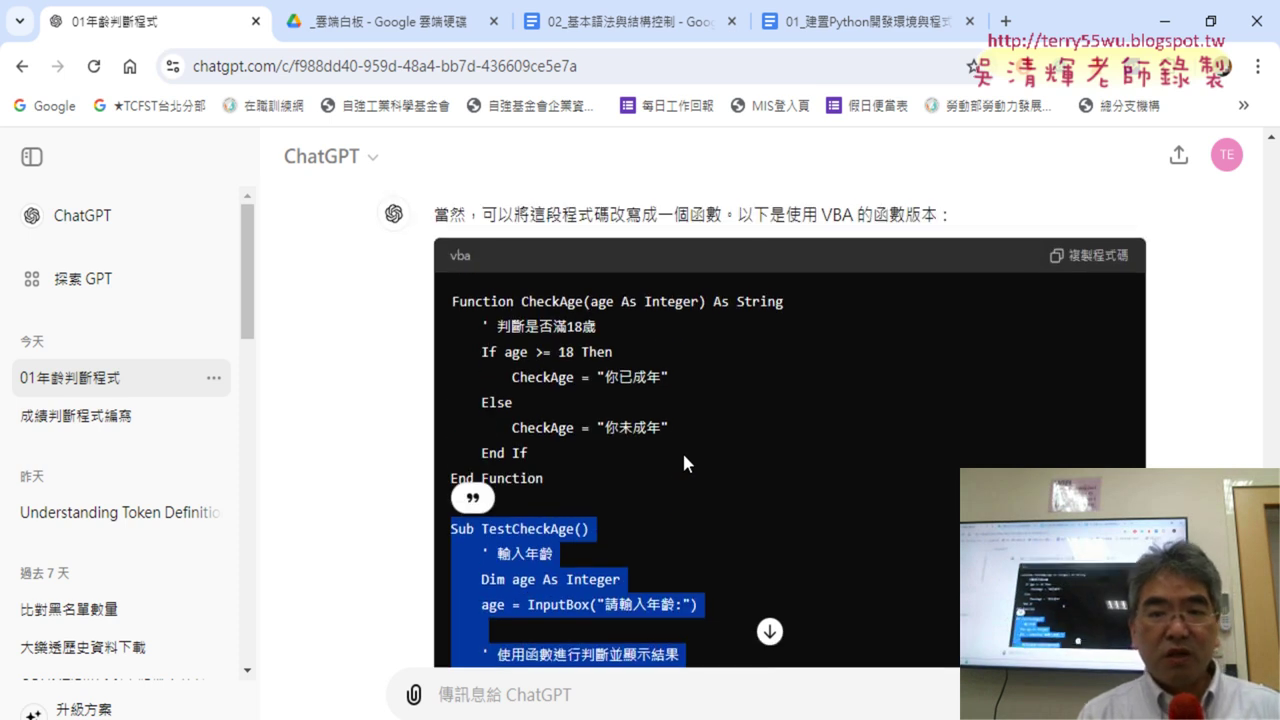
left_click(671, 456)
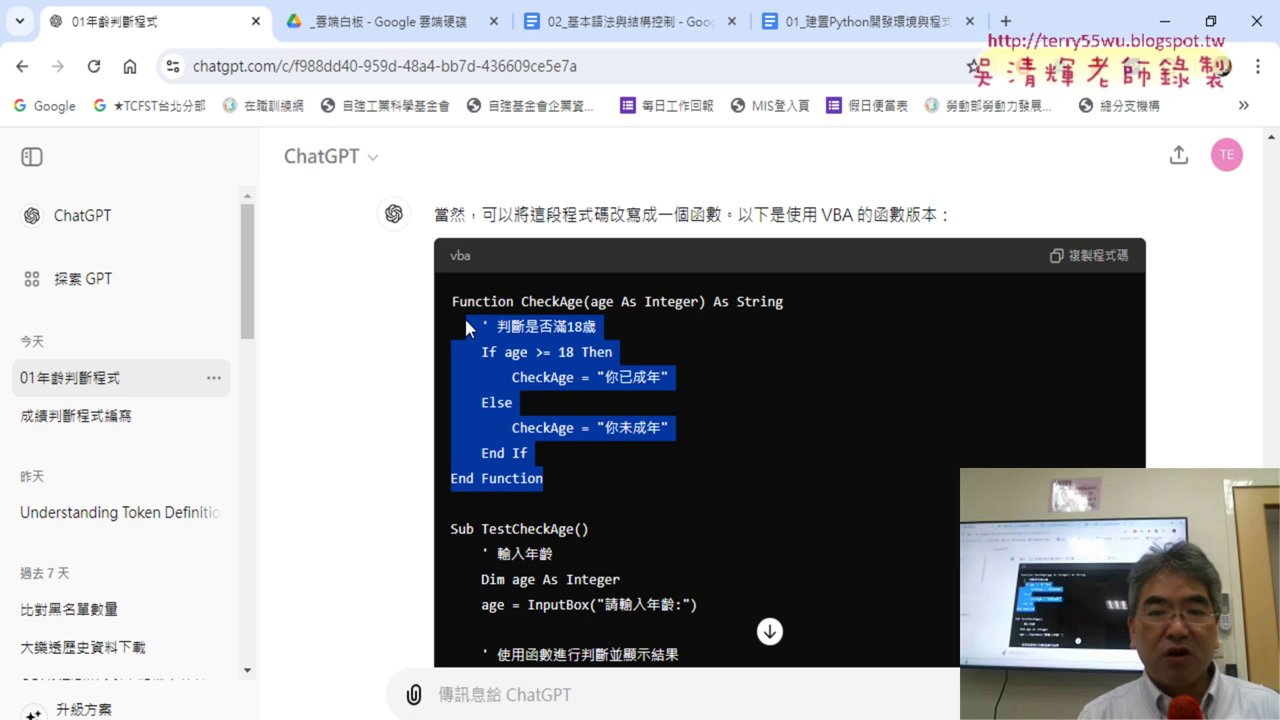
left_click_drag(544, 472, 452, 298)
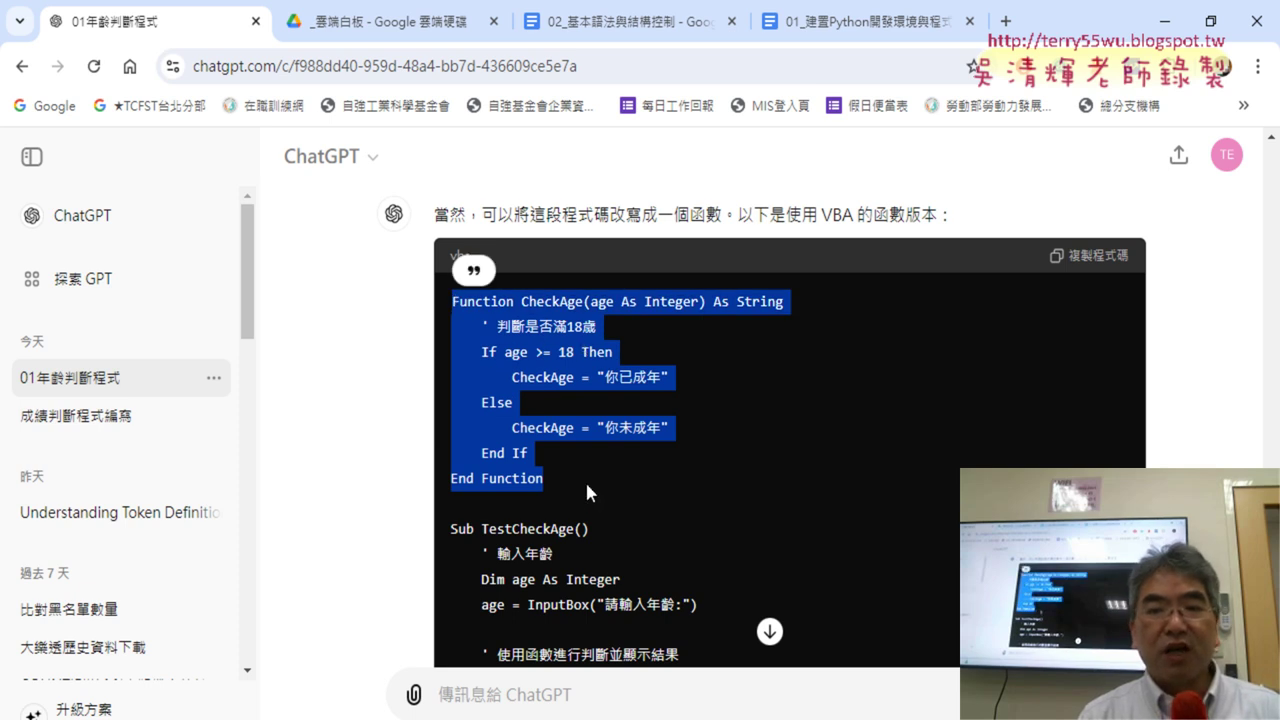
Step: Copy the selected CheckAge function with 複製 and minimize Chrome
right_click(539, 340)
left_click(597, 356)
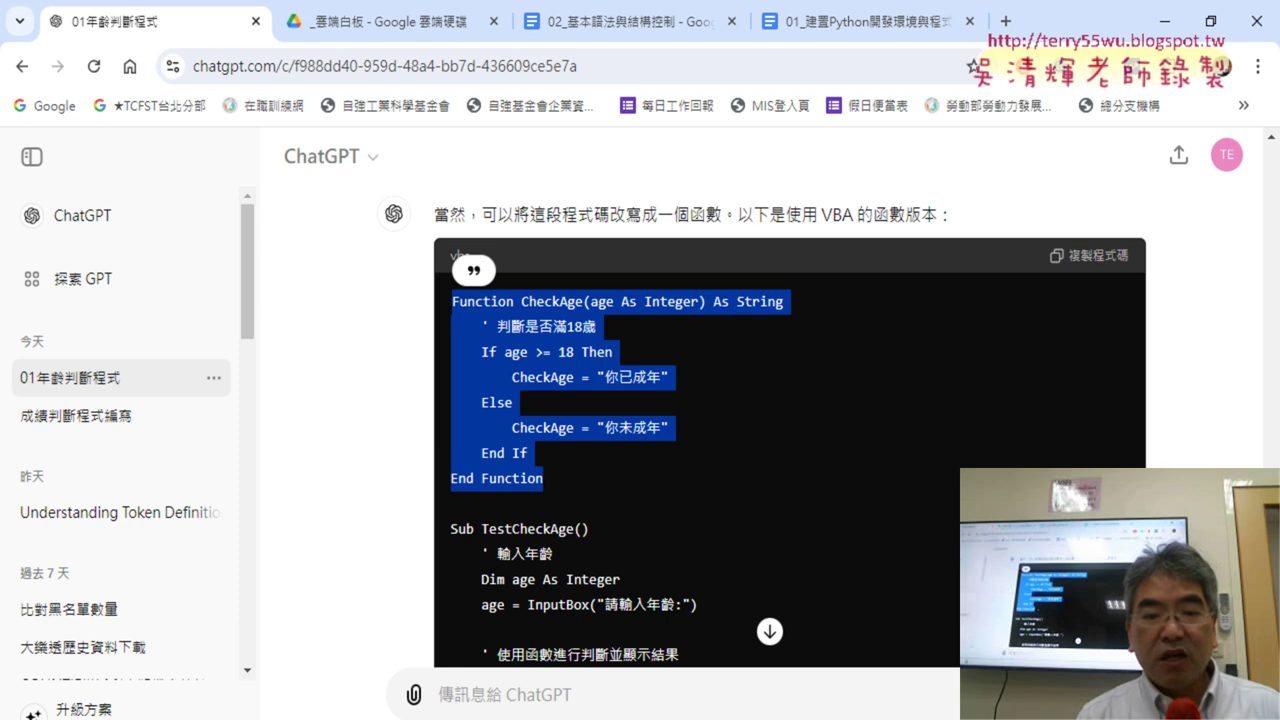
left_click(1164, 21)
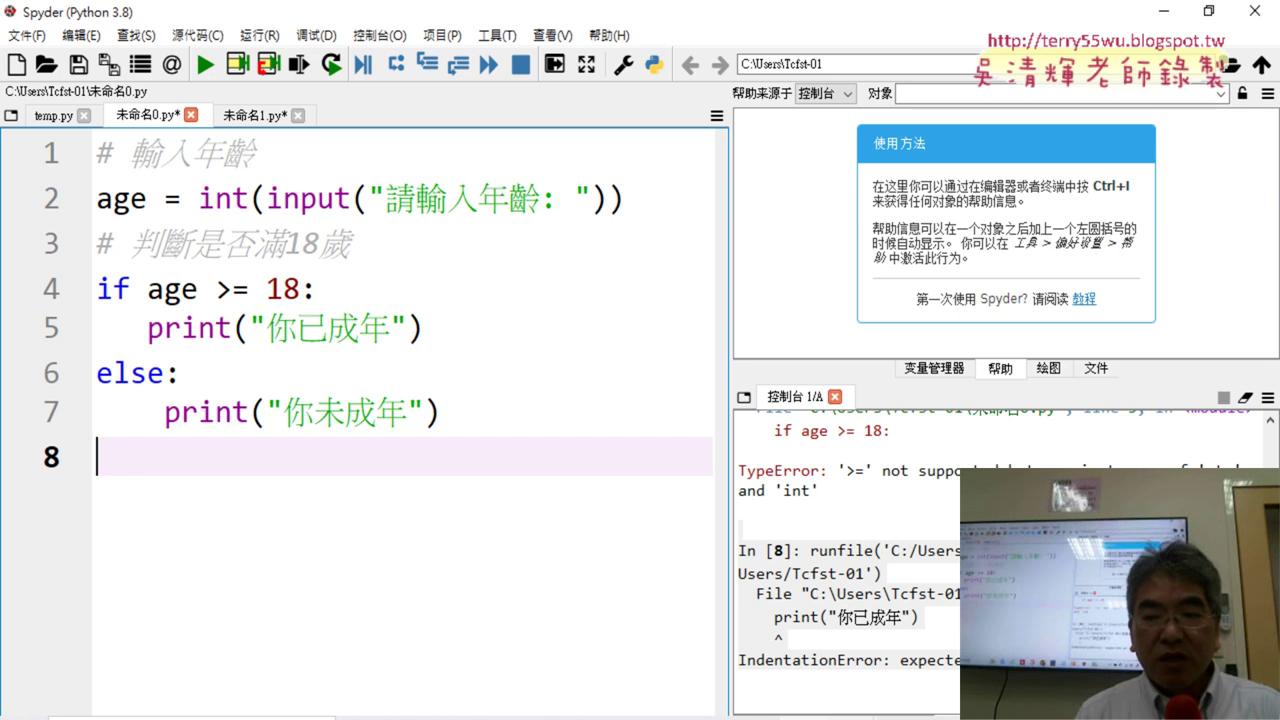
Step: Paste the copied CheckAge function into Module1 below the existing CheckAge Sub
mouse_move(838, 705)
left_click(948, 650)
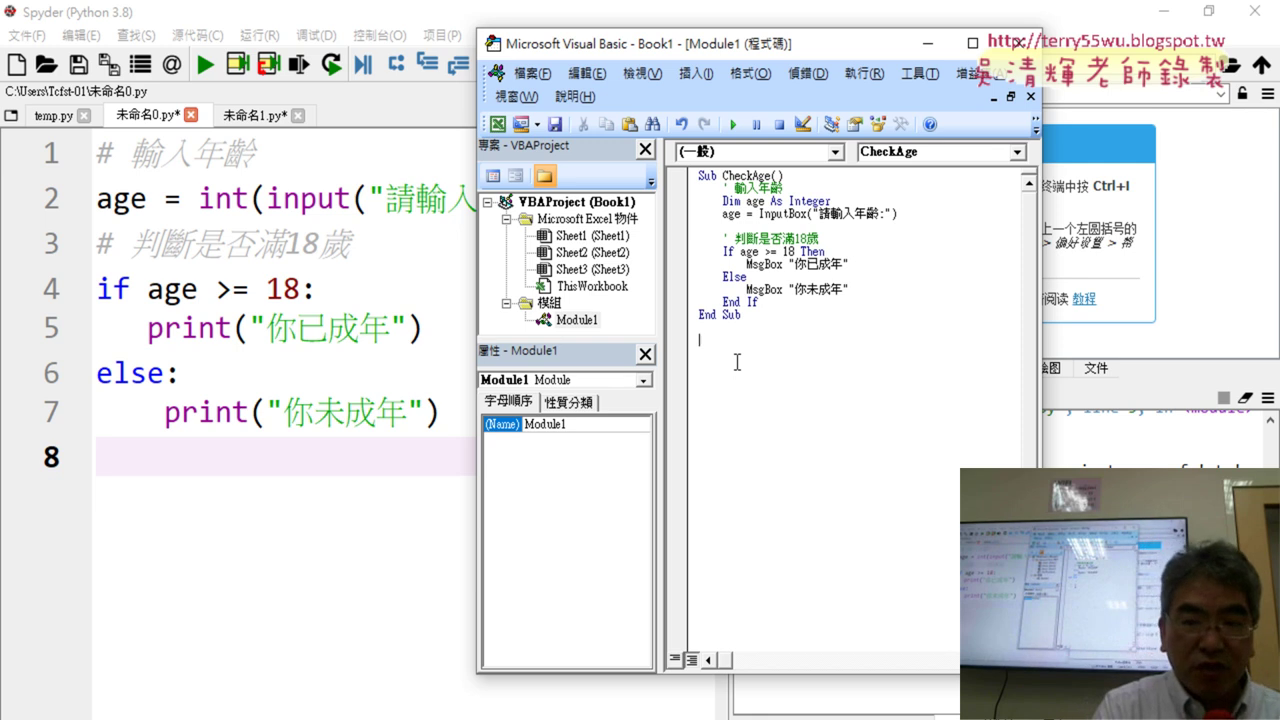
key("ctrl+v")
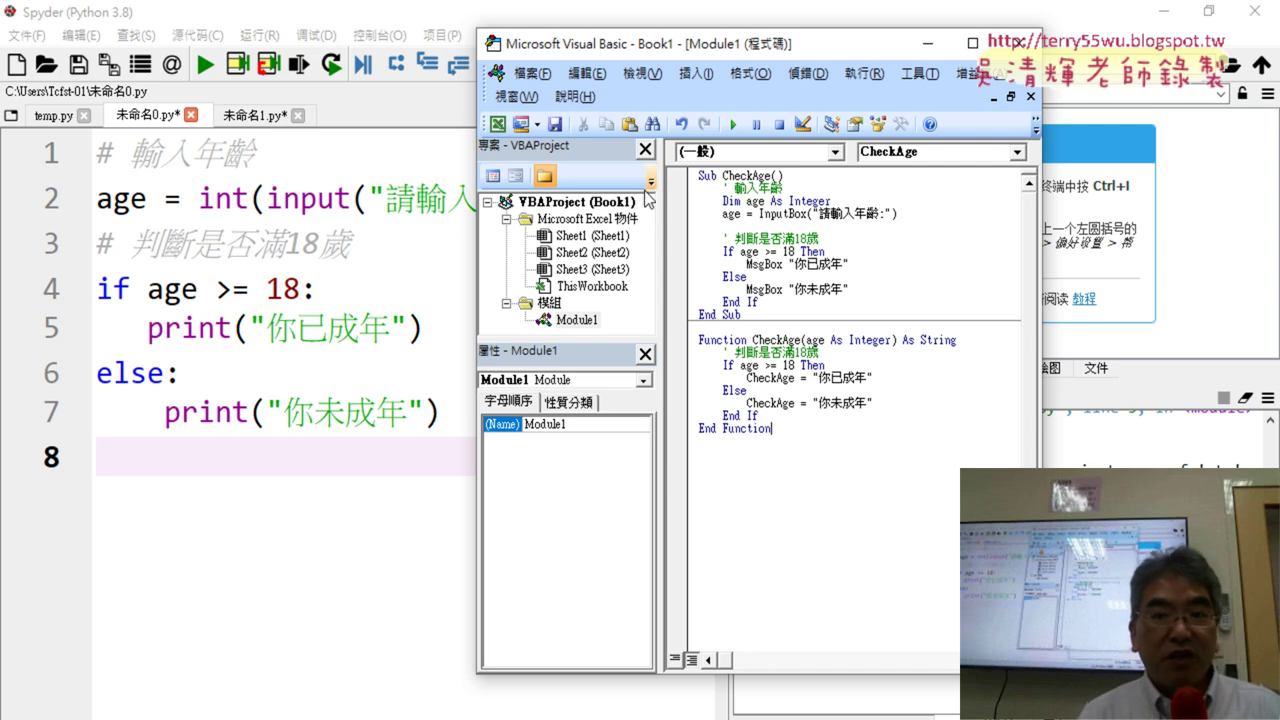
Step: Bring up the ThisWorkbook context menu and dismiss it without inserting anything
right_click(612, 287)
mouse_move(560, 378)
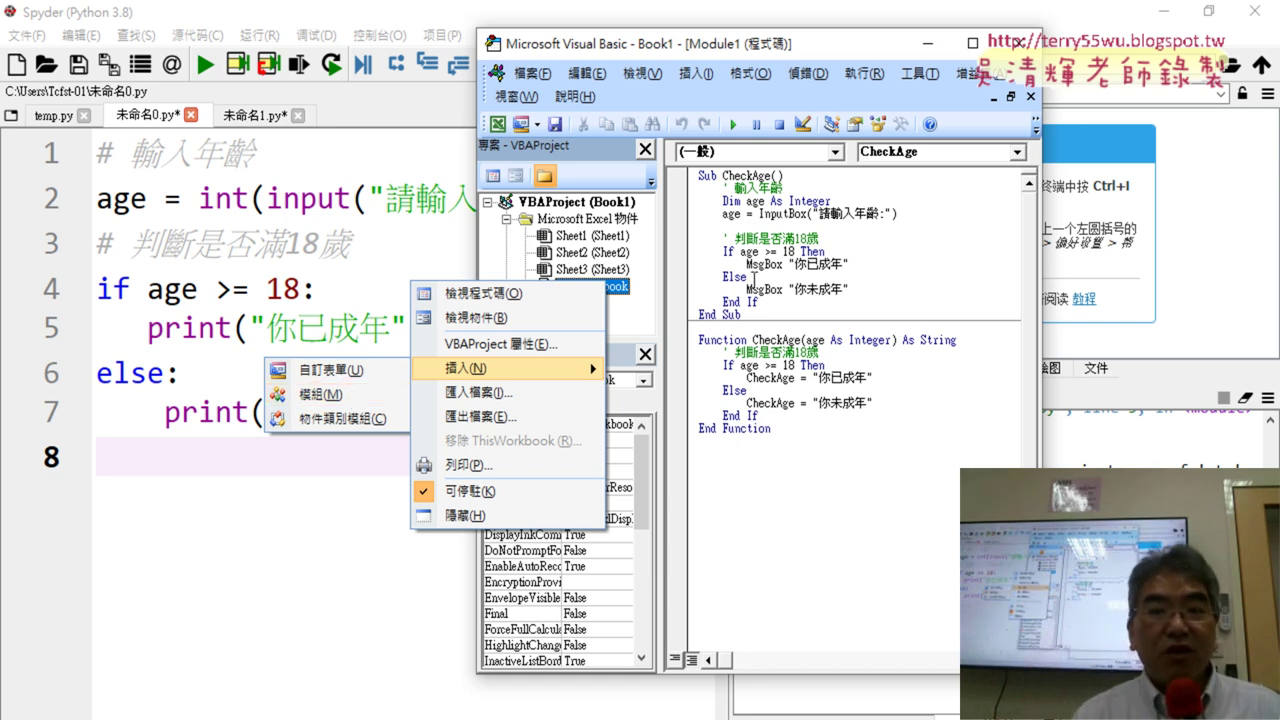
key("m")
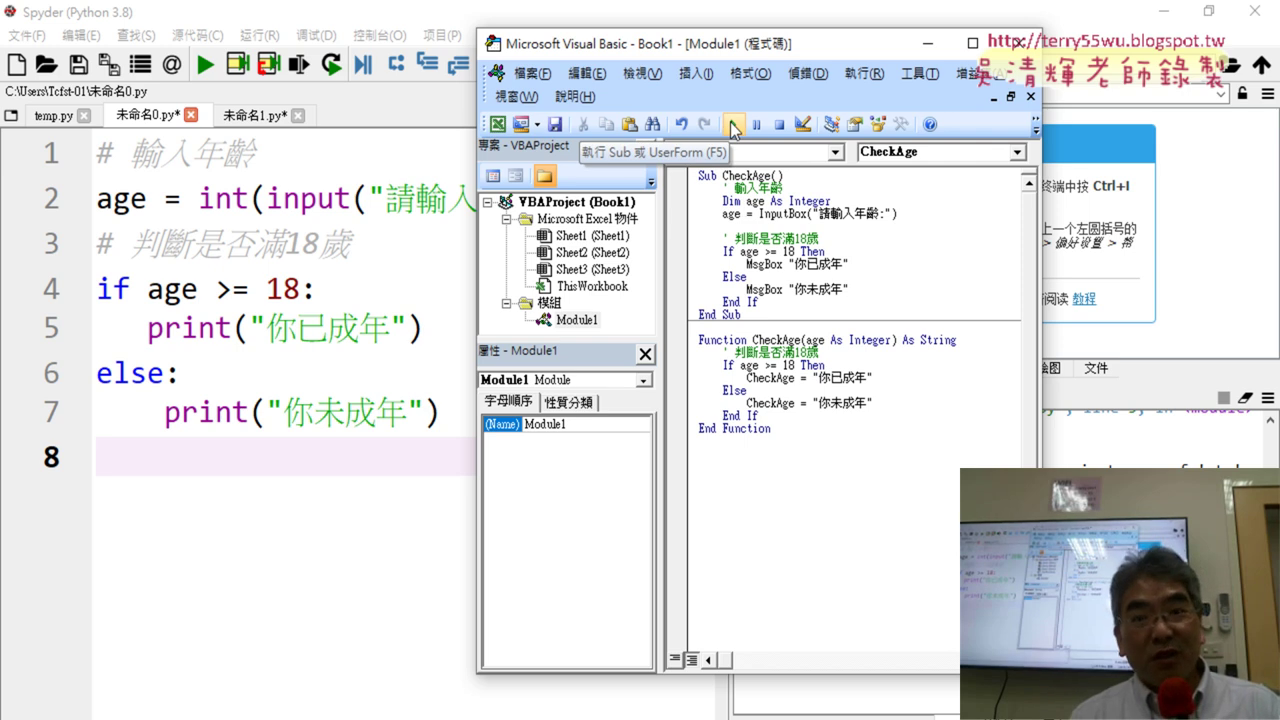
left_click(733, 126)
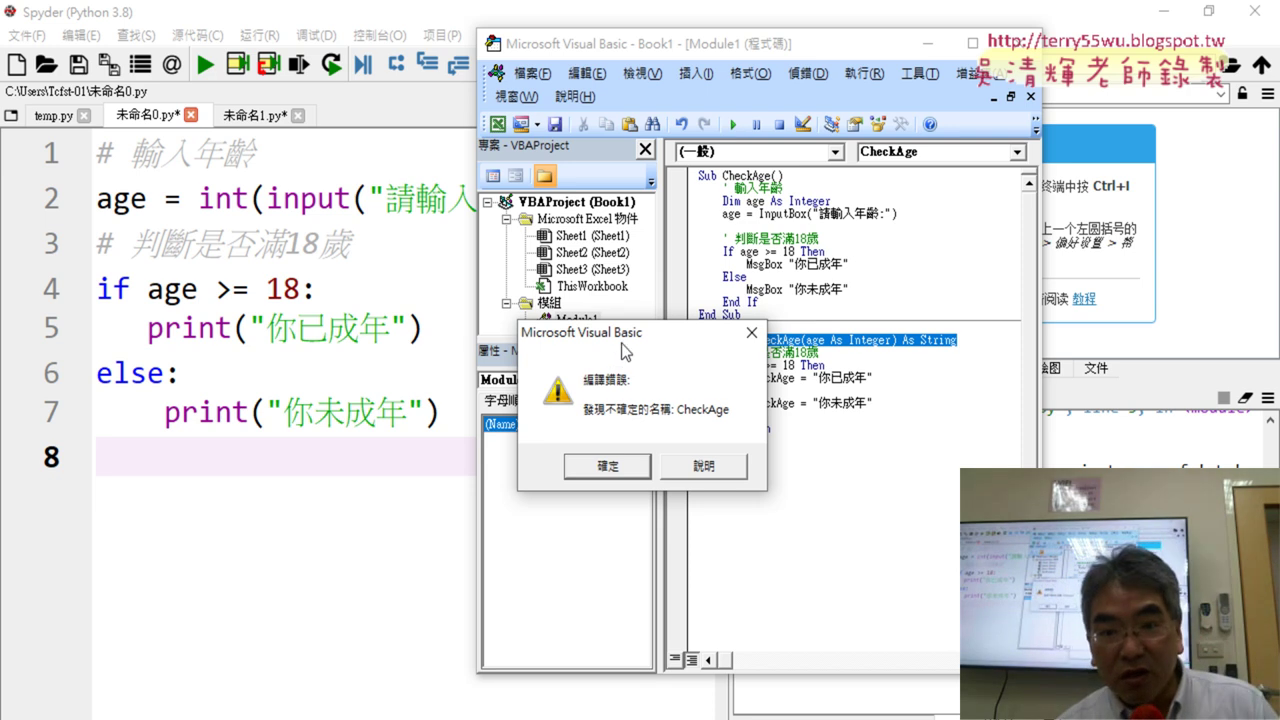
left_click_drag(628, 345, 860, 388)
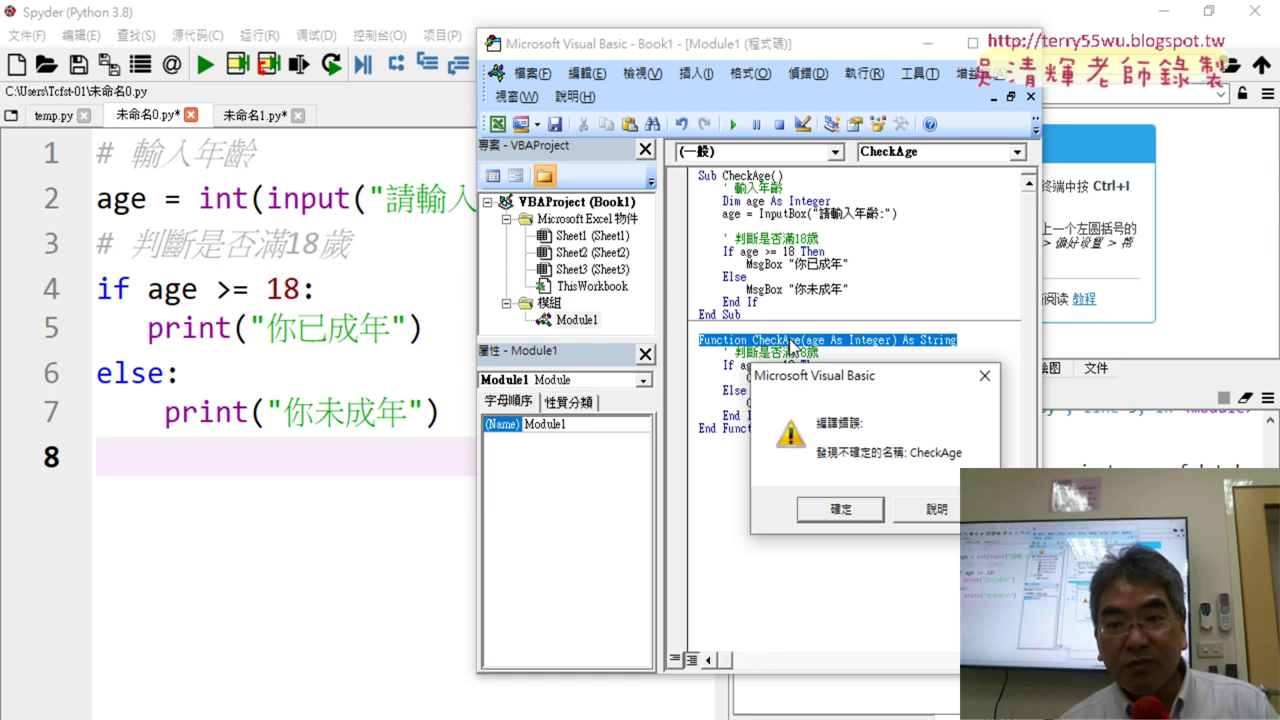
left_click(842, 511)
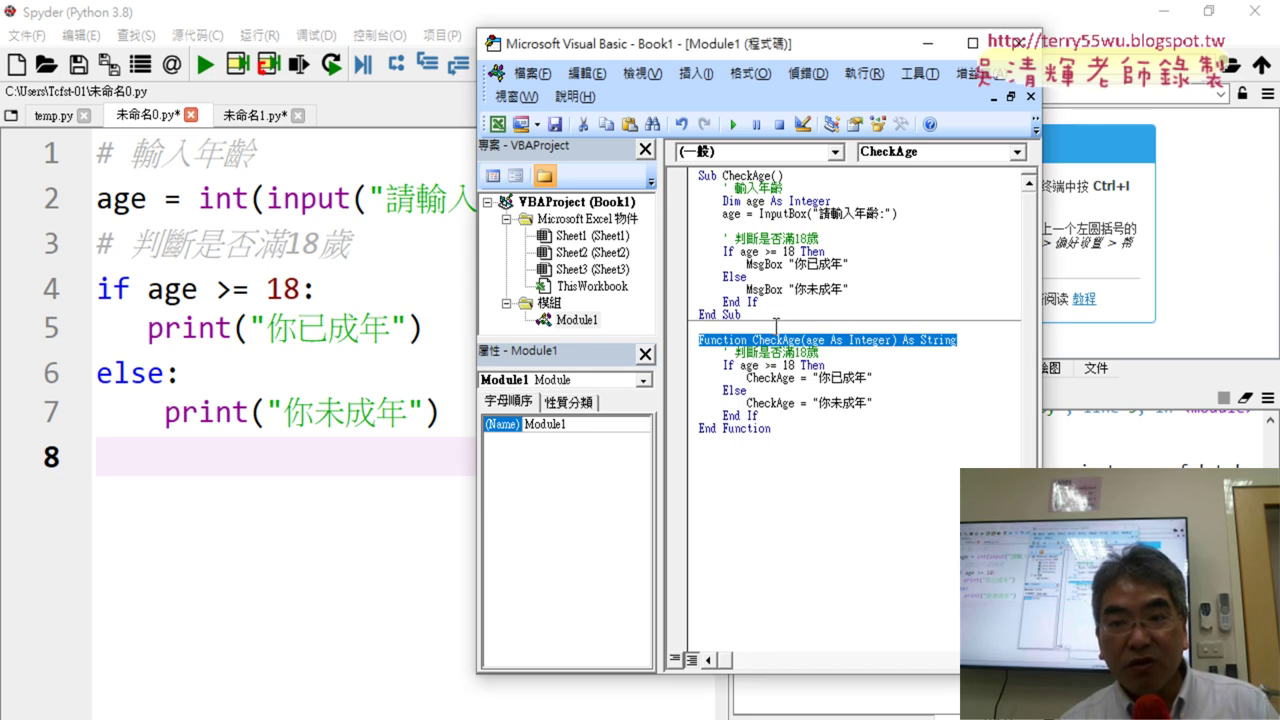
left_click_drag(776, 318, 682, 172)
left_click(776, 176)
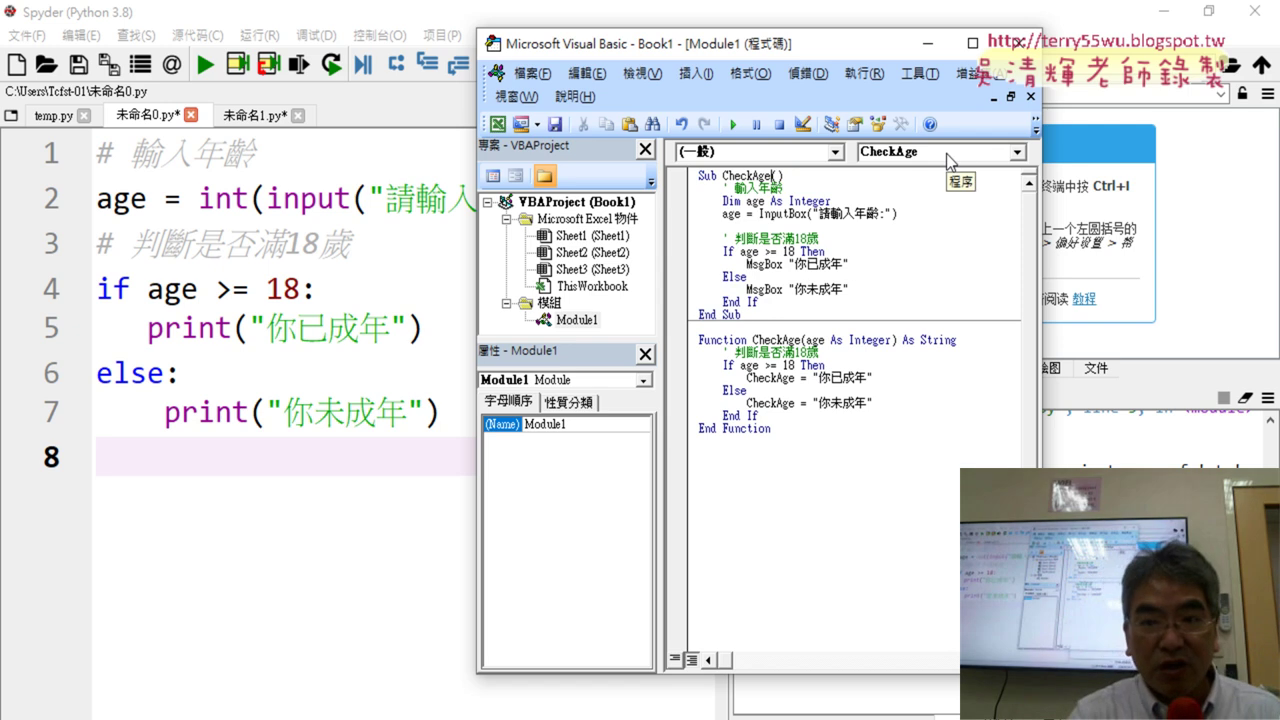
Step: Rename the Sub to CheckAge2, check the Macro dialog, and close it unrun
type("2")
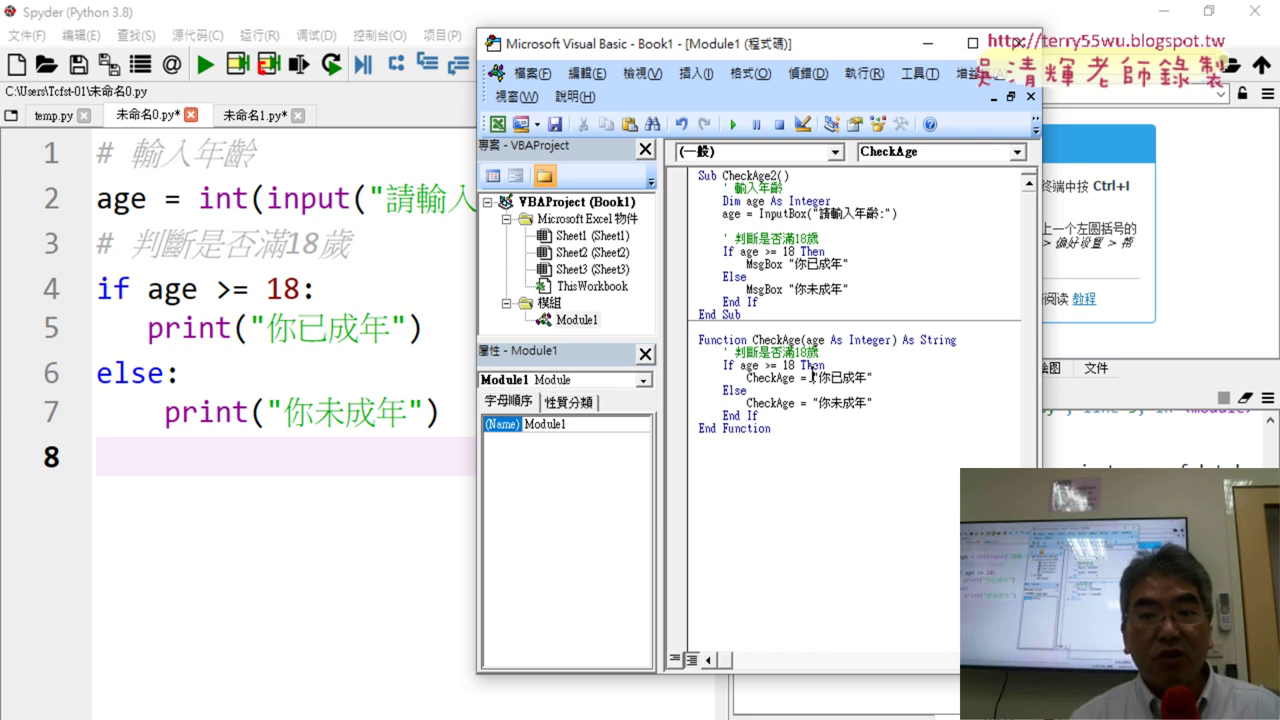
left_click(729, 127)
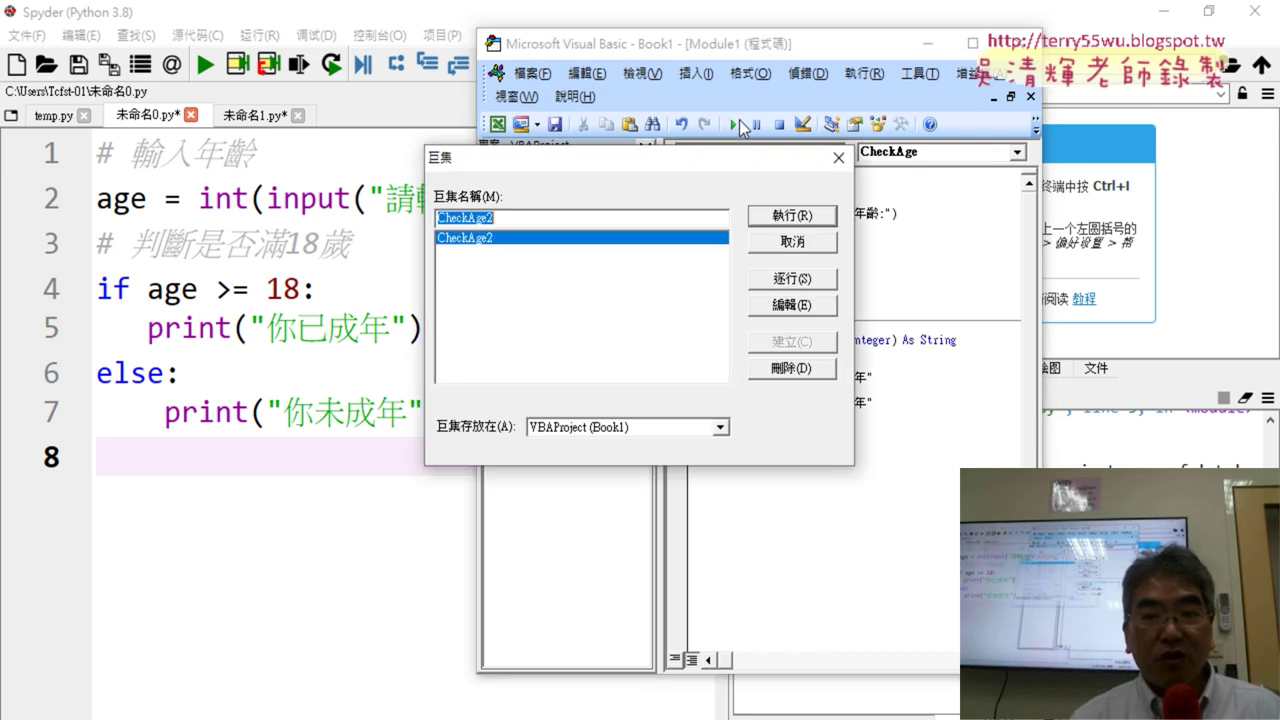
left_click(838, 157)
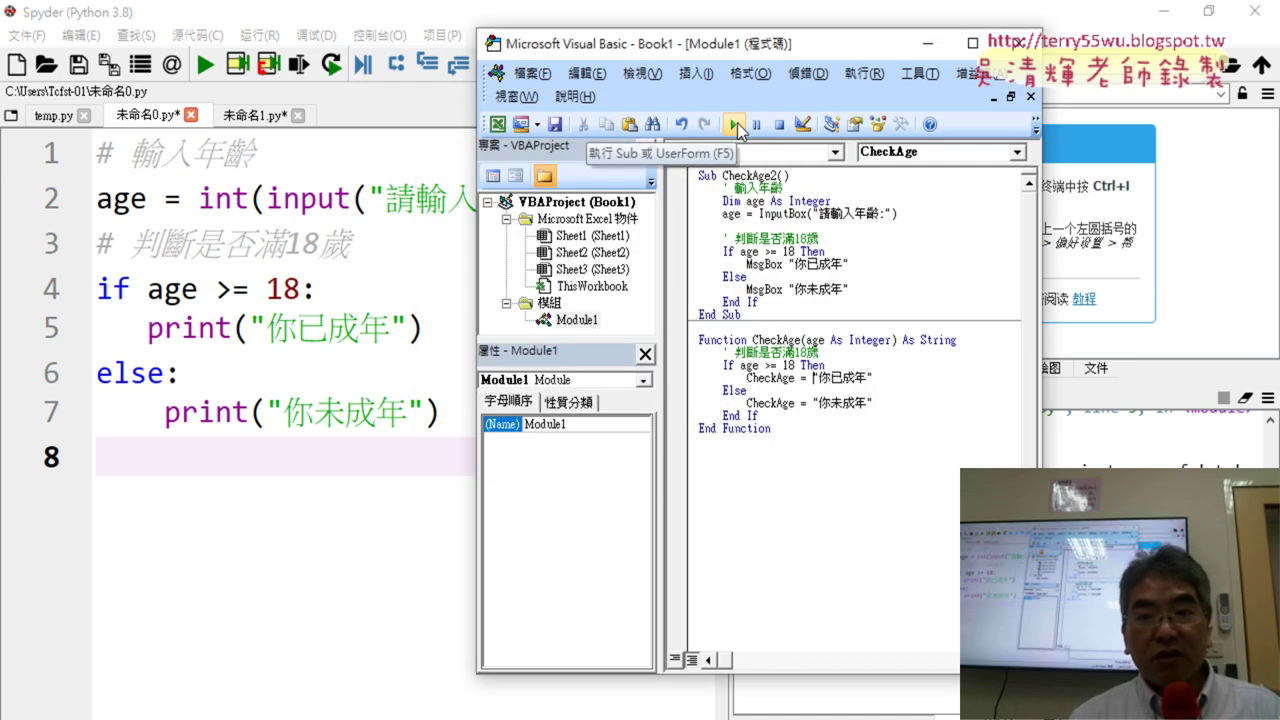
Step: Review the CheckAge2 Sub block and minimize the other windows to show the desktop
left_click_drag(753, 314, 692, 178)
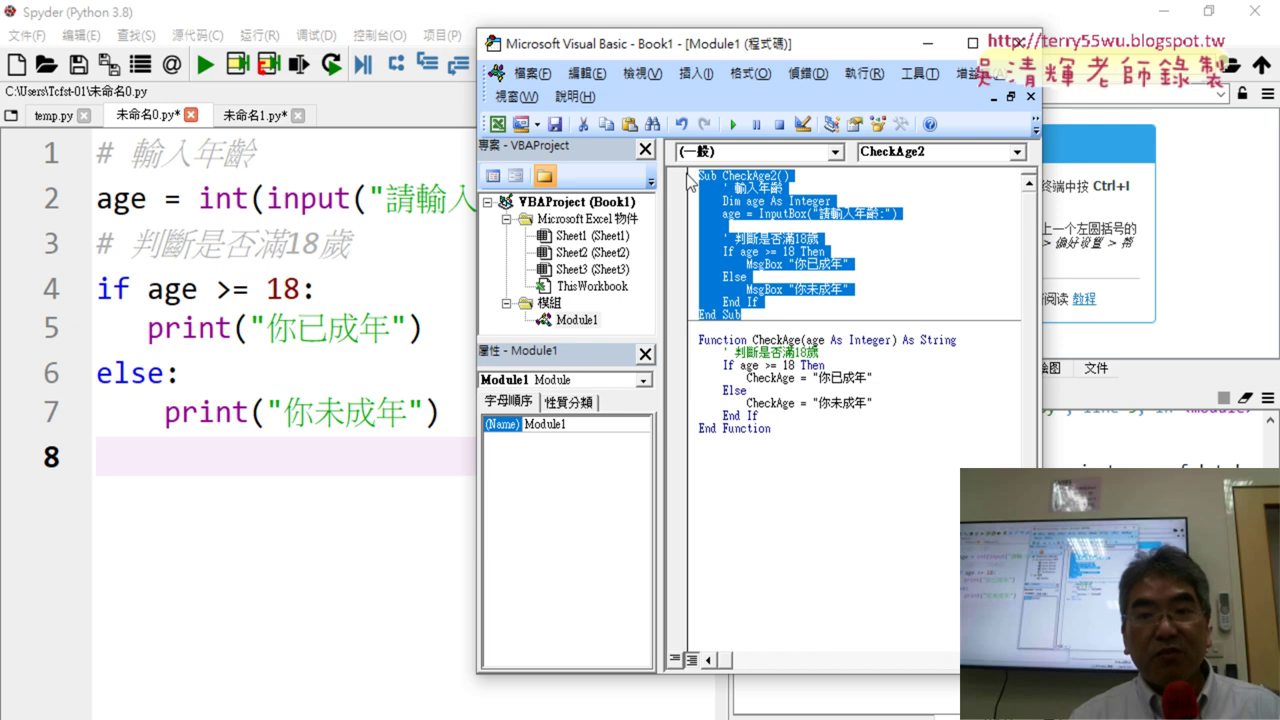
left_click(752, 204)
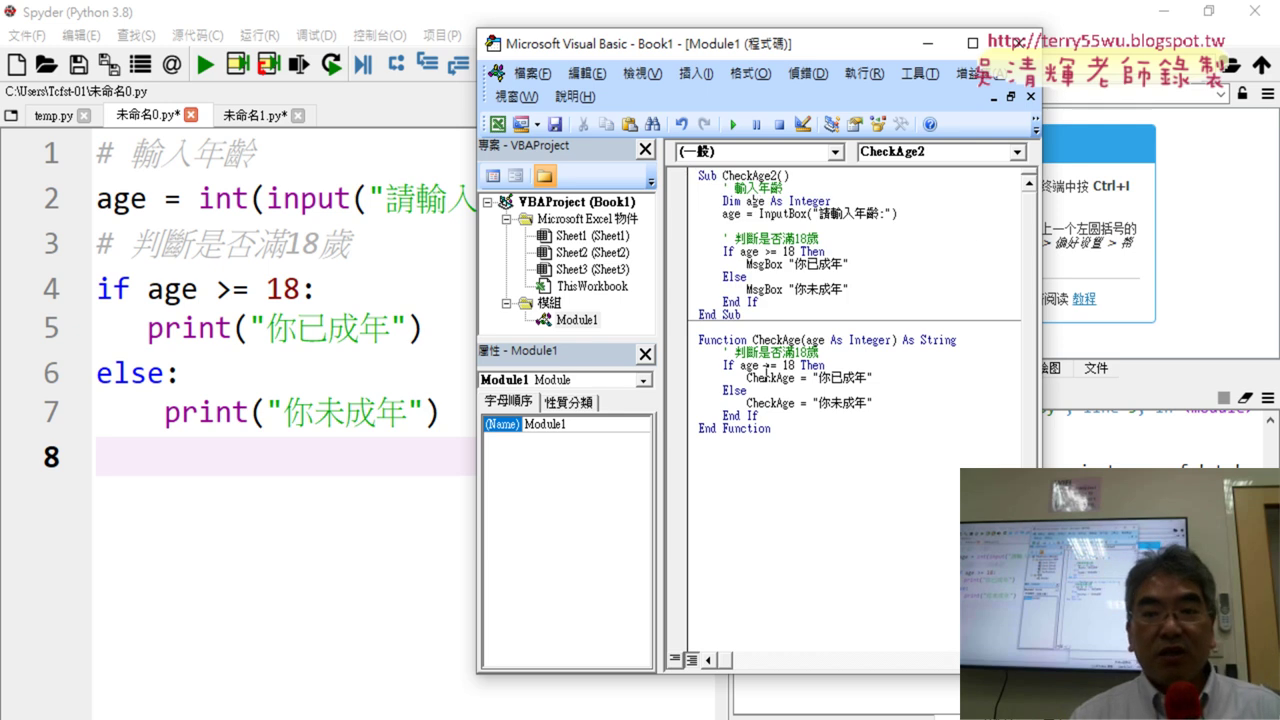
key("super+Home")
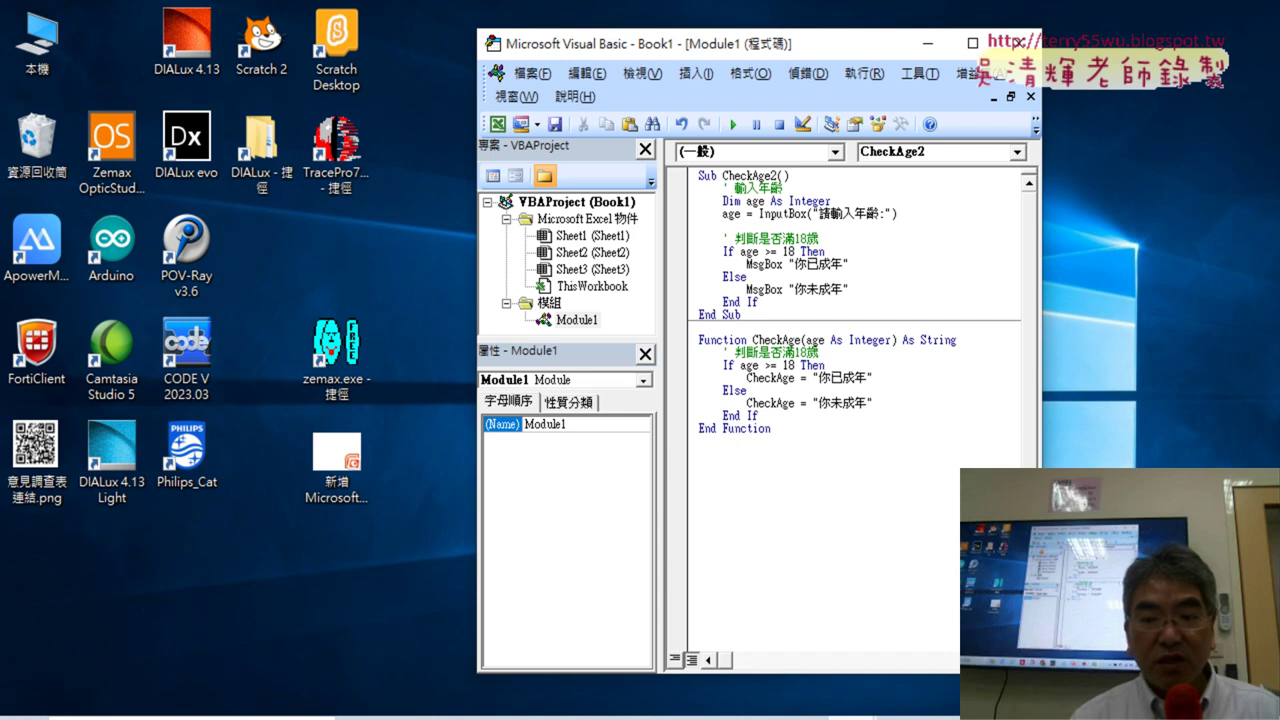
Step: Bring Book1 forward, inspect the CheckAge function in Visual Basic, then hide it with Alt+F11
mouse_move(800, 712)
left_click(786, 640)
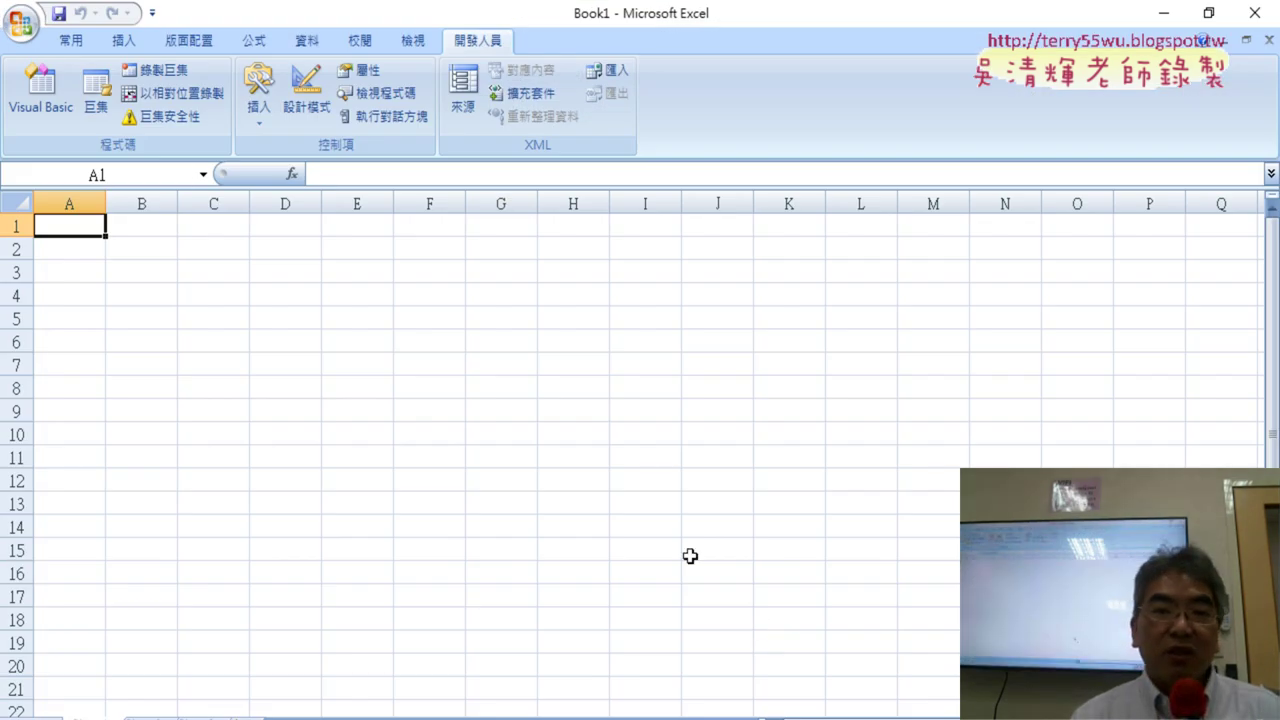
left_click(40, 90)
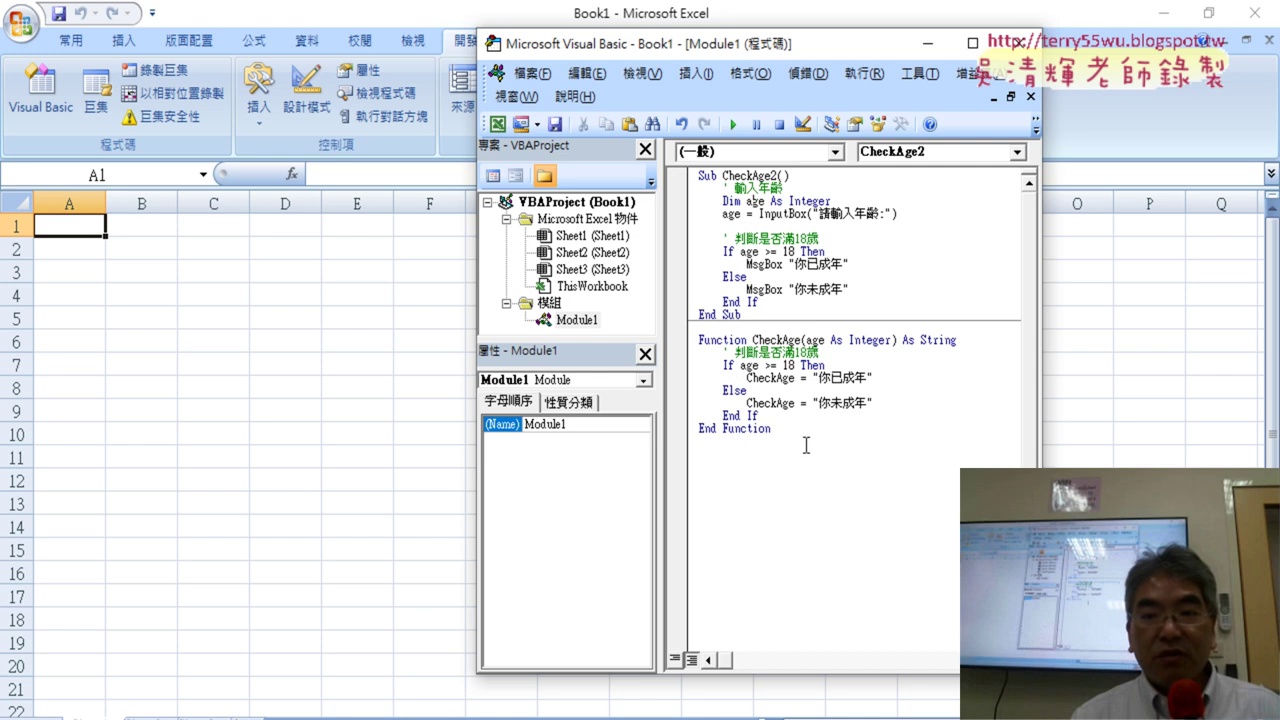
left_click_drag(806, 445, 684, 340)
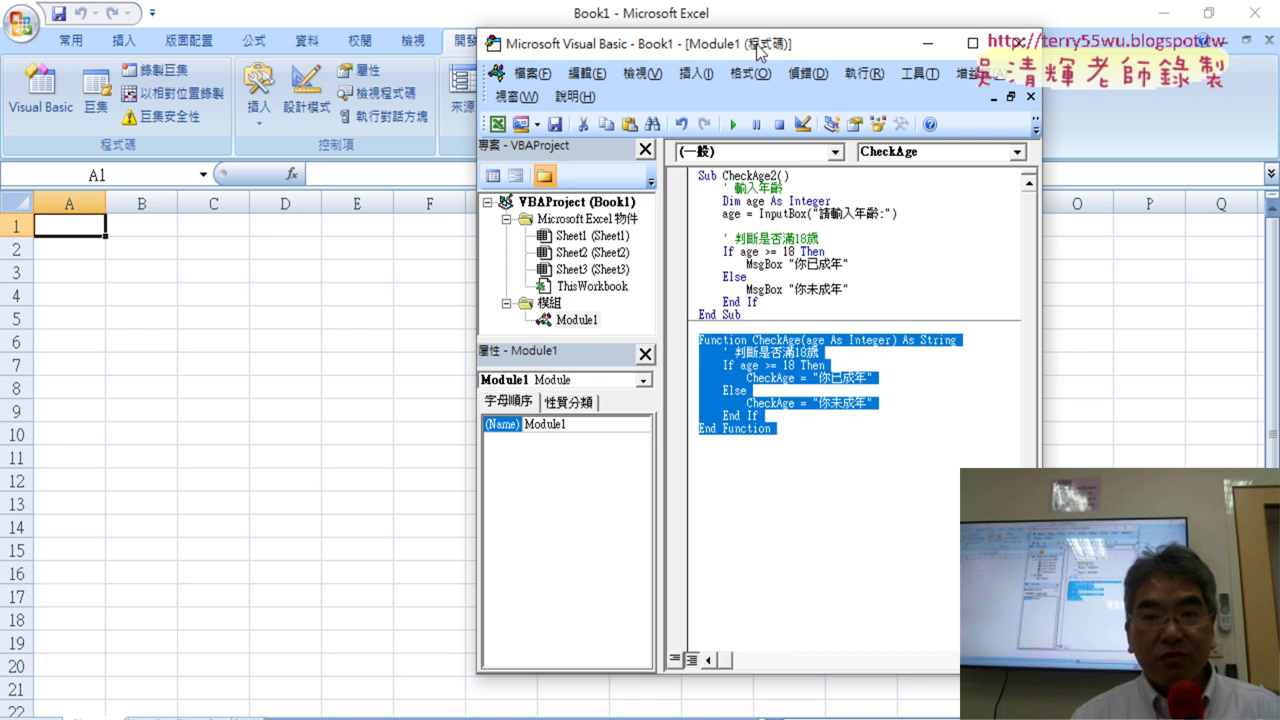
left_click_drag(757, 50, 918, 37)
key("alt+F11")
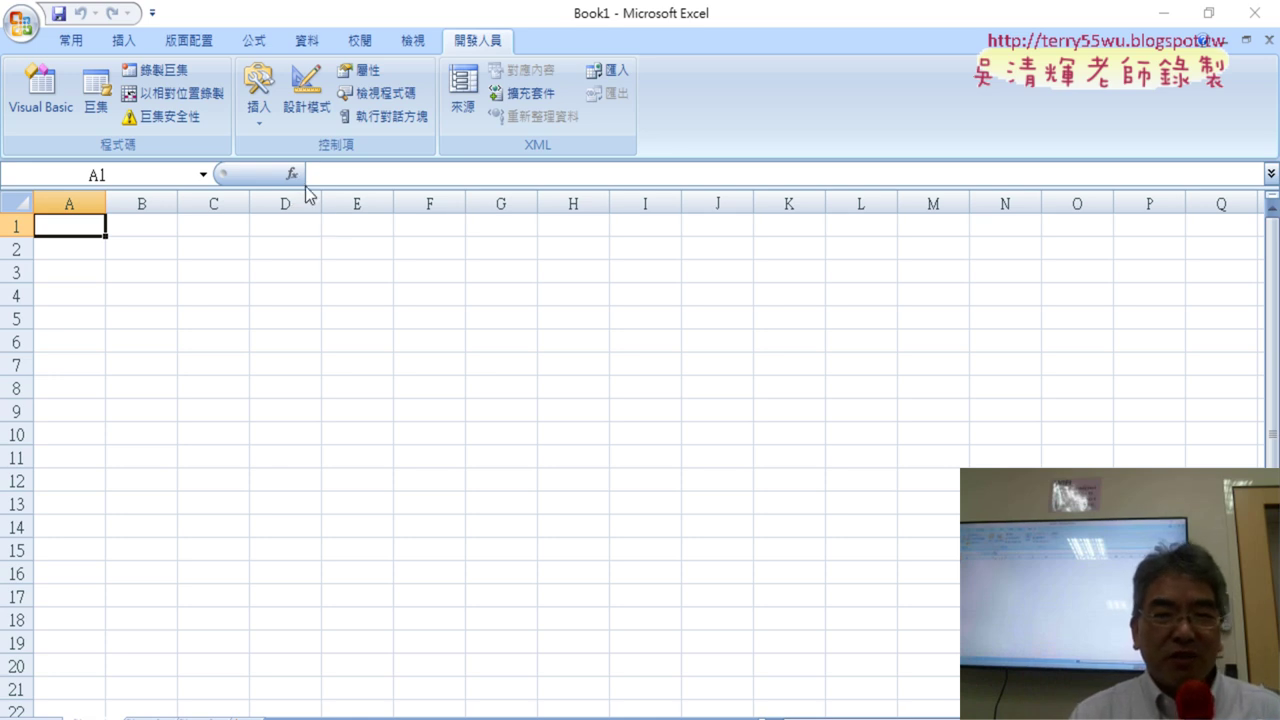
Step: Browse the Insert Function categories for A1, leave 全部 selected, and cancel with 取消
left_click(294, 177)
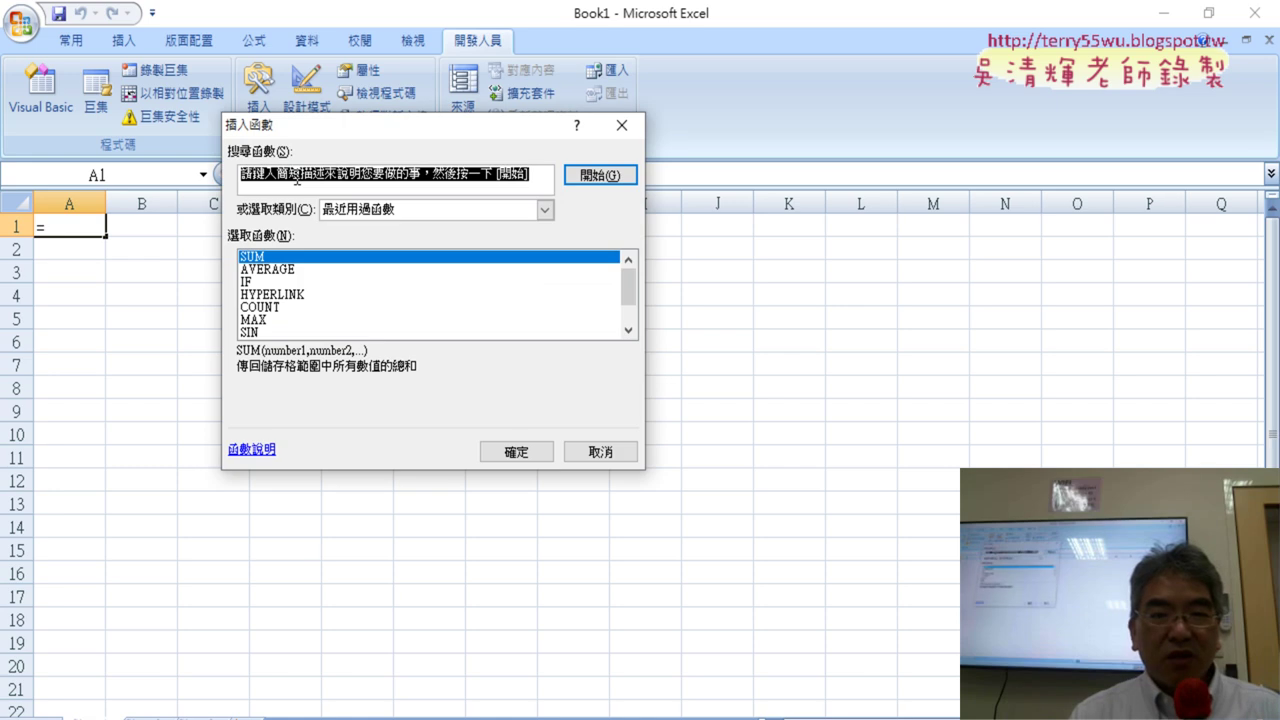
left_click(483, 211)
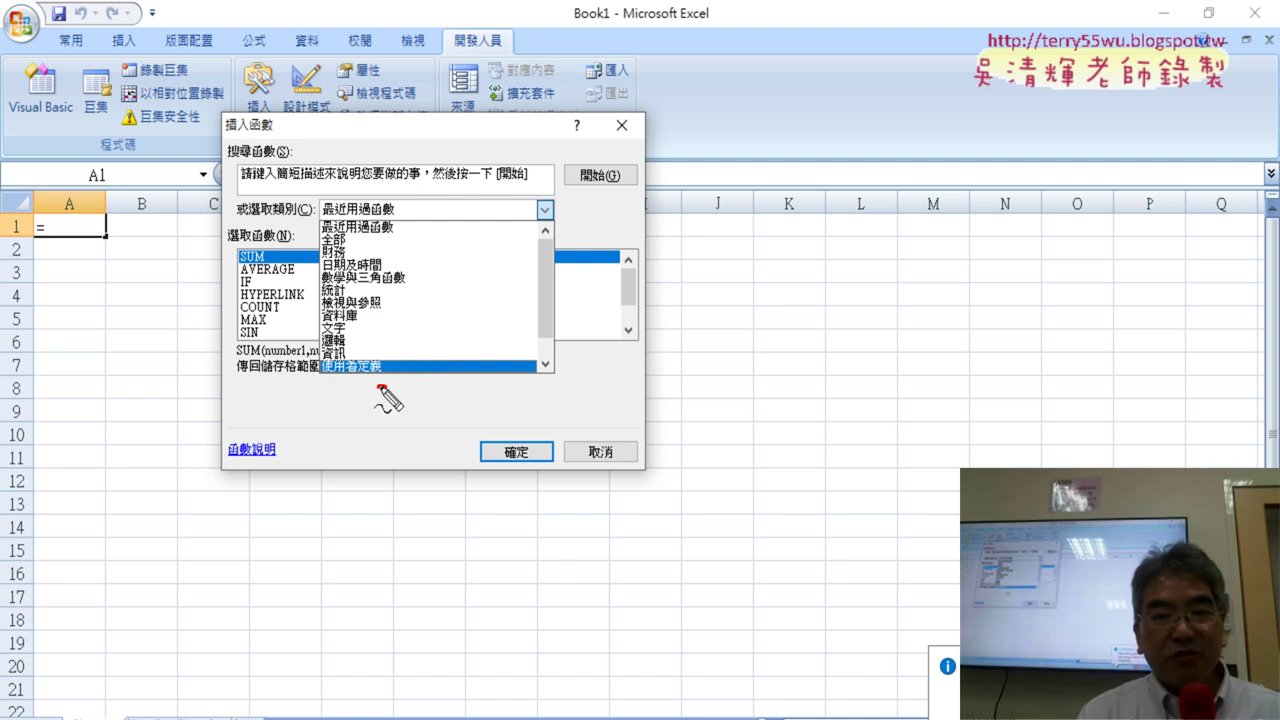
left_click_drag(388, 392, 380, 390)
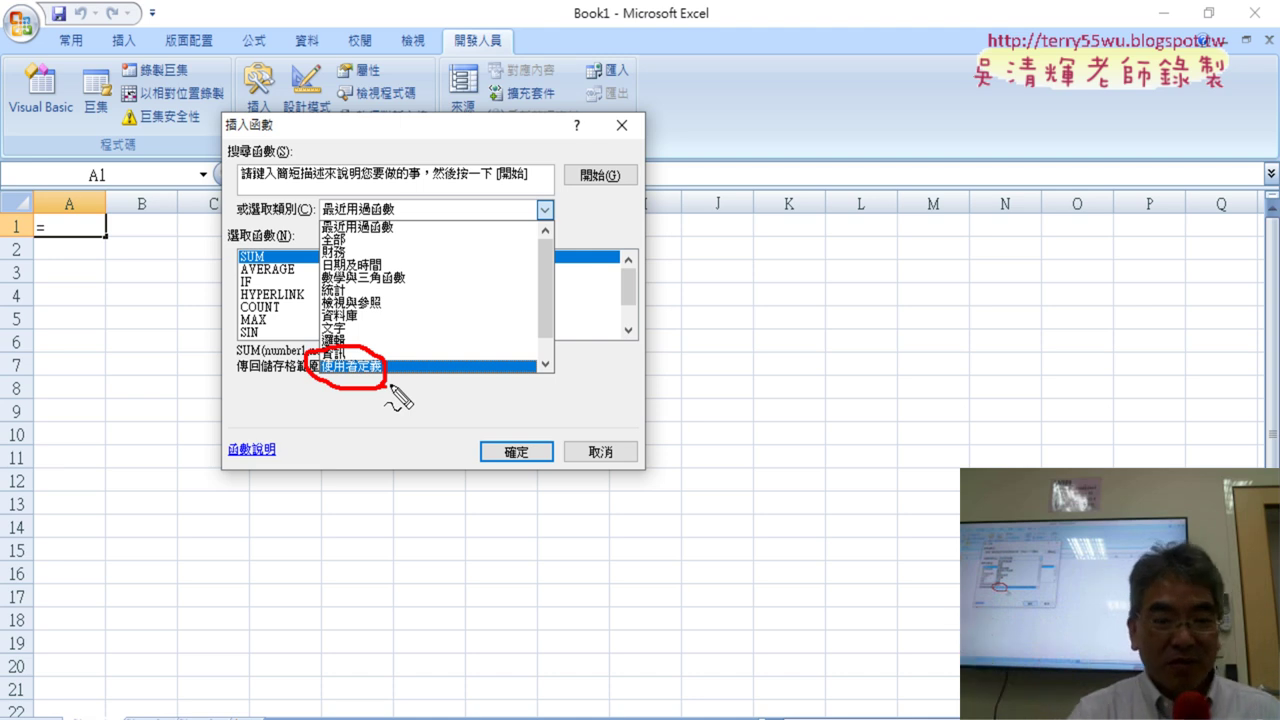
key("Escape")
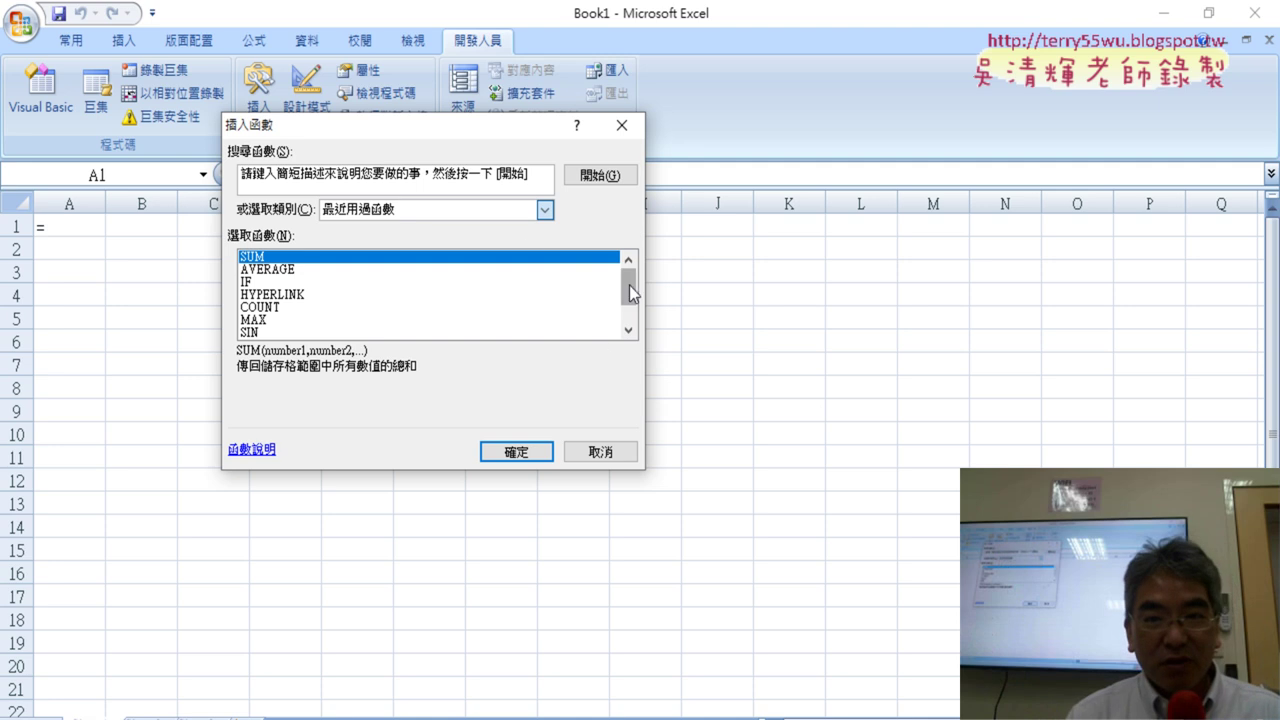
left_click(545, 209)
left_click(455, 240)
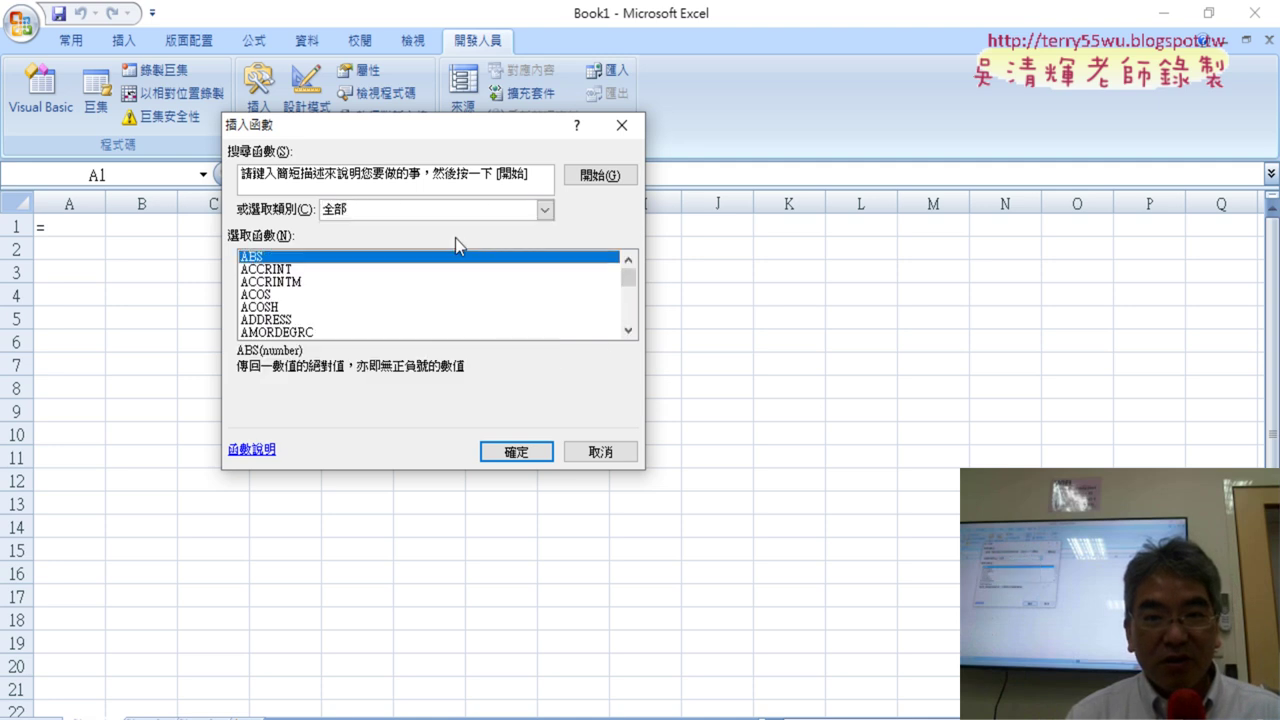
left_click_drag(628, 275, 634, 376)
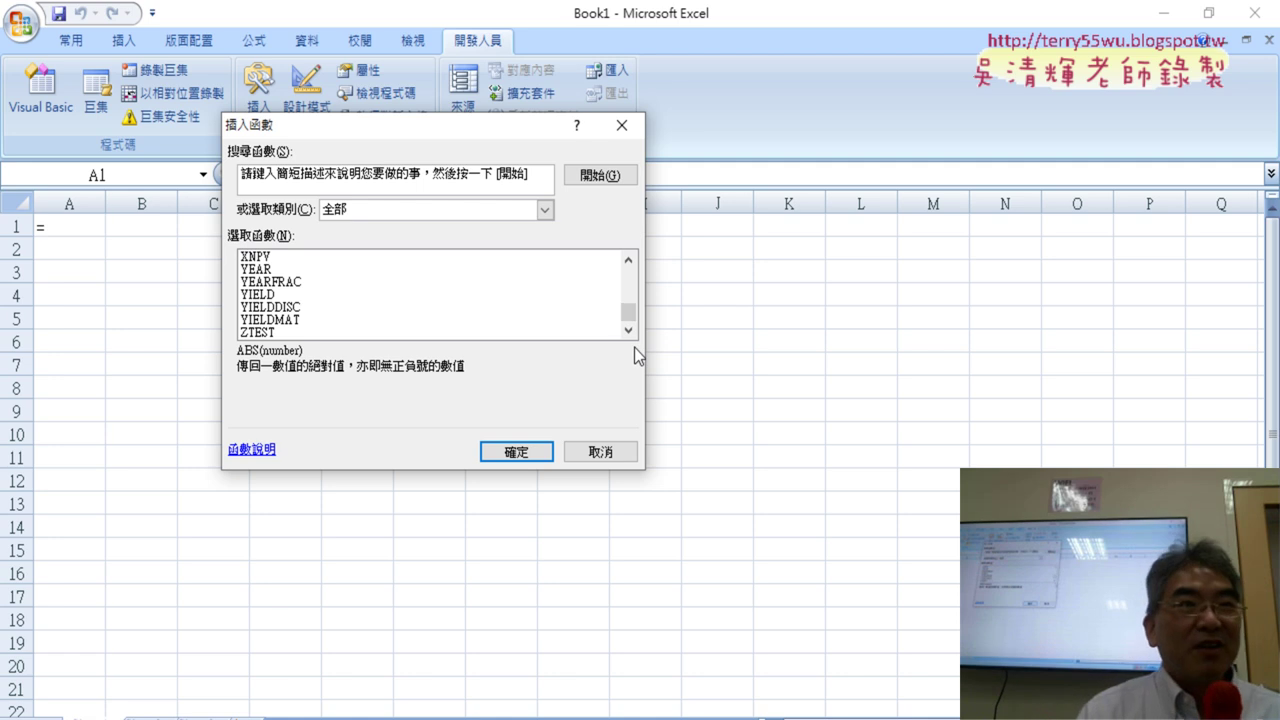
left_click(517, 213)
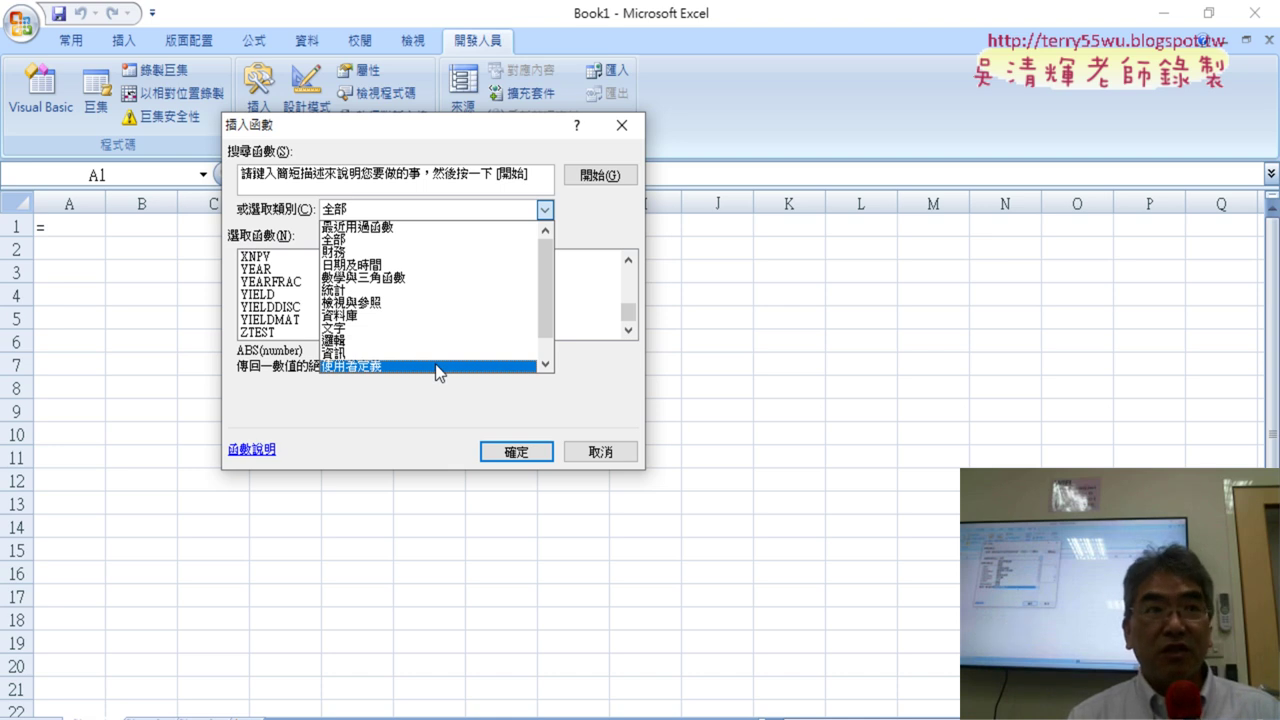
left_click(420, 242)
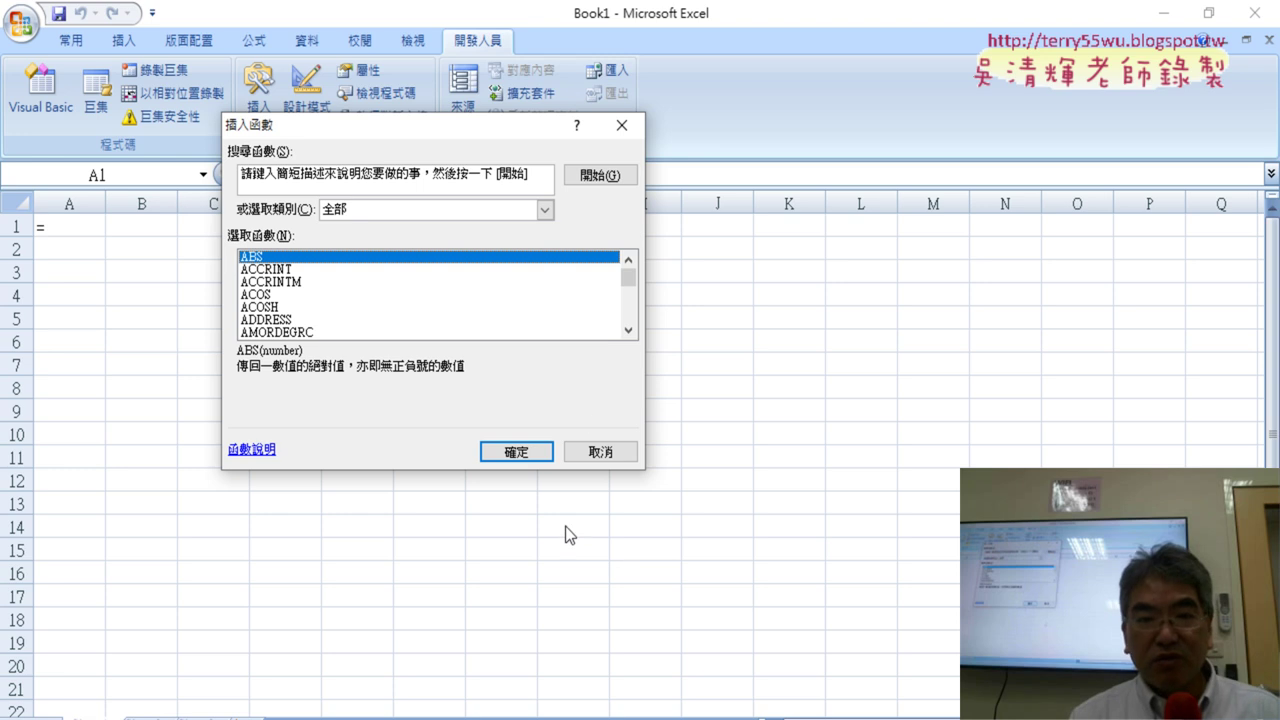
left_click(631, 459)
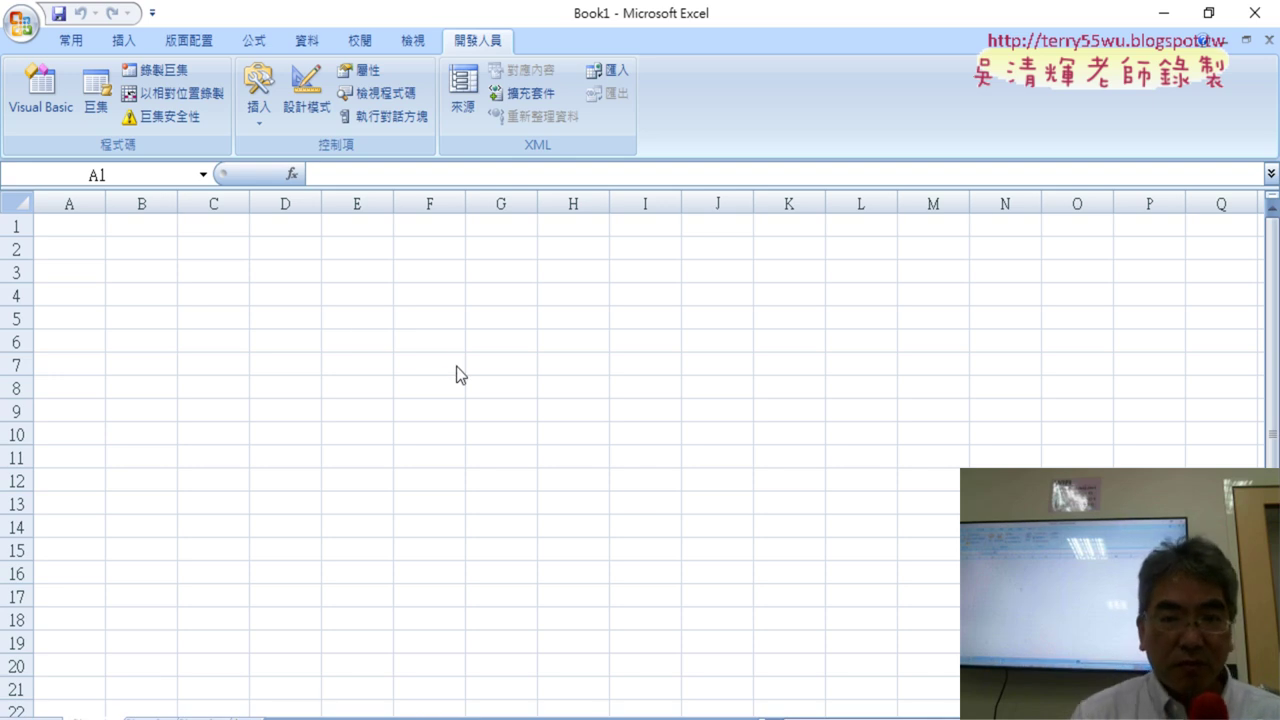
Step: Bring the VBA editor with Module1's CheckAge code back to the front
left_click(900, 718)
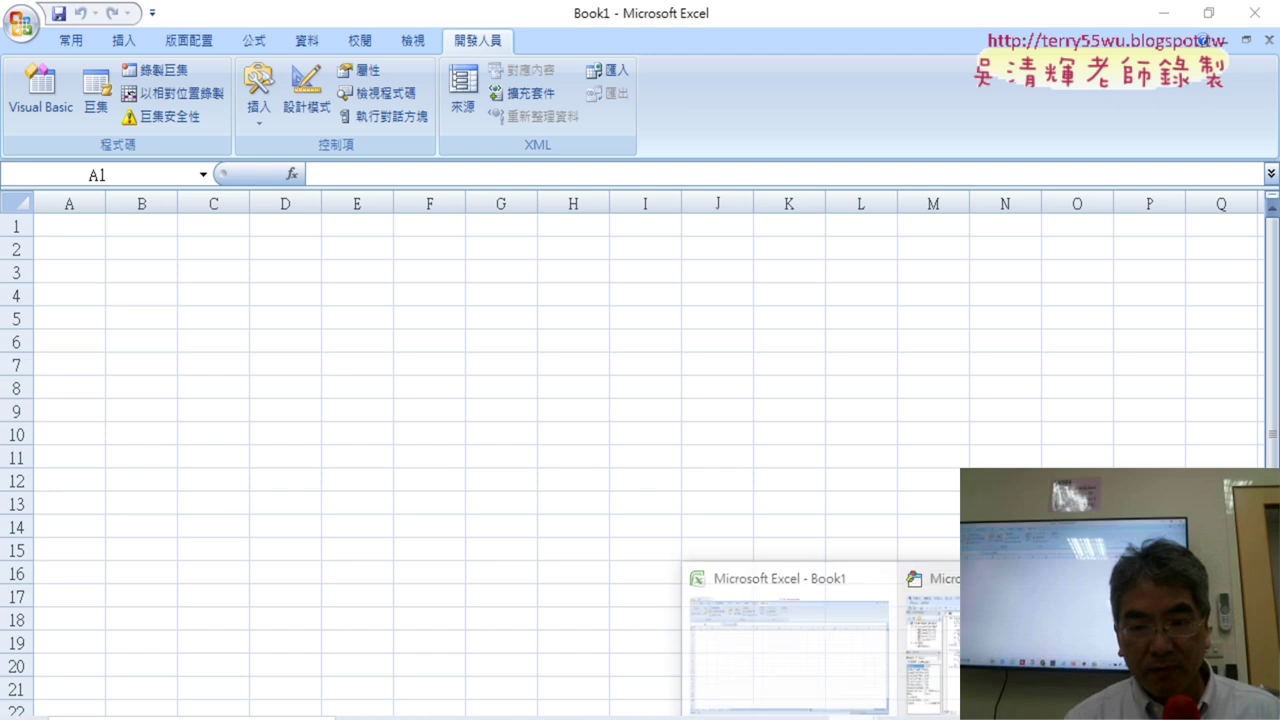
left_click(935, 640)
left_click(921, 327)
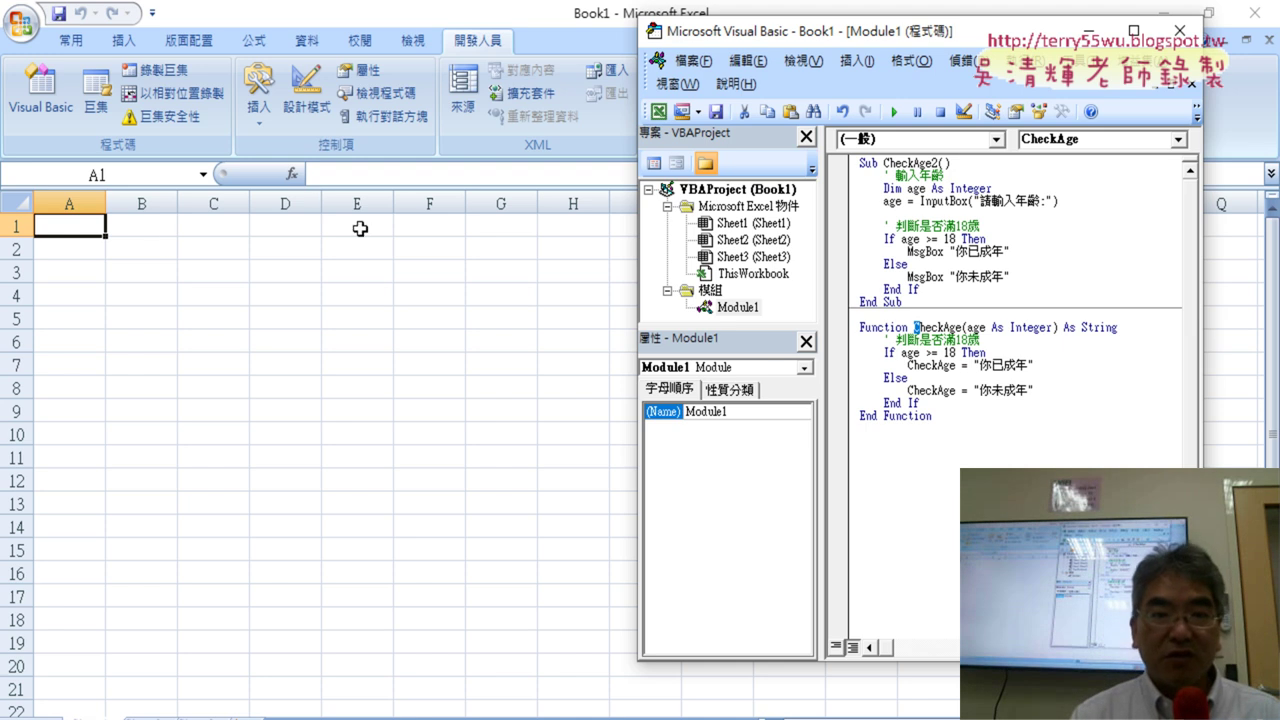
Step: Insert =CheckAge() into A1 by choosing CheckAge from the Insert Function list
left_click(310, 181)
left_click(292, 175)
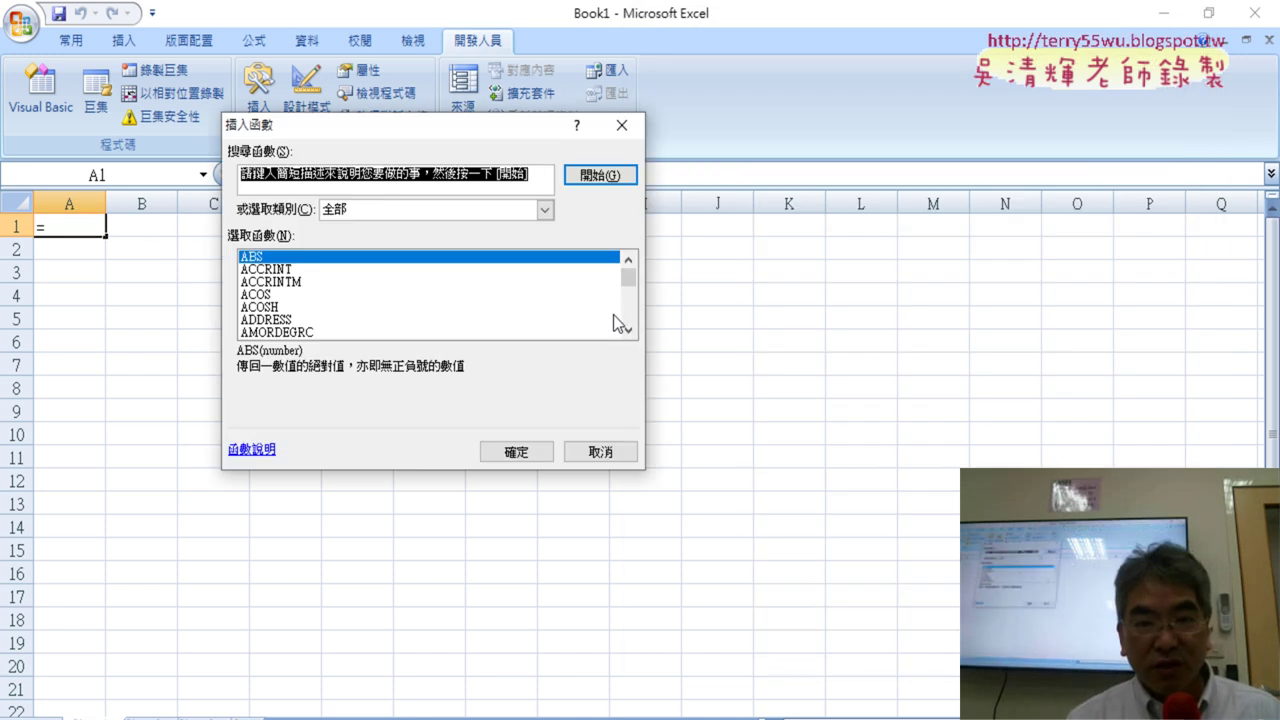
left_click_drag(629, 329, 629, 329)
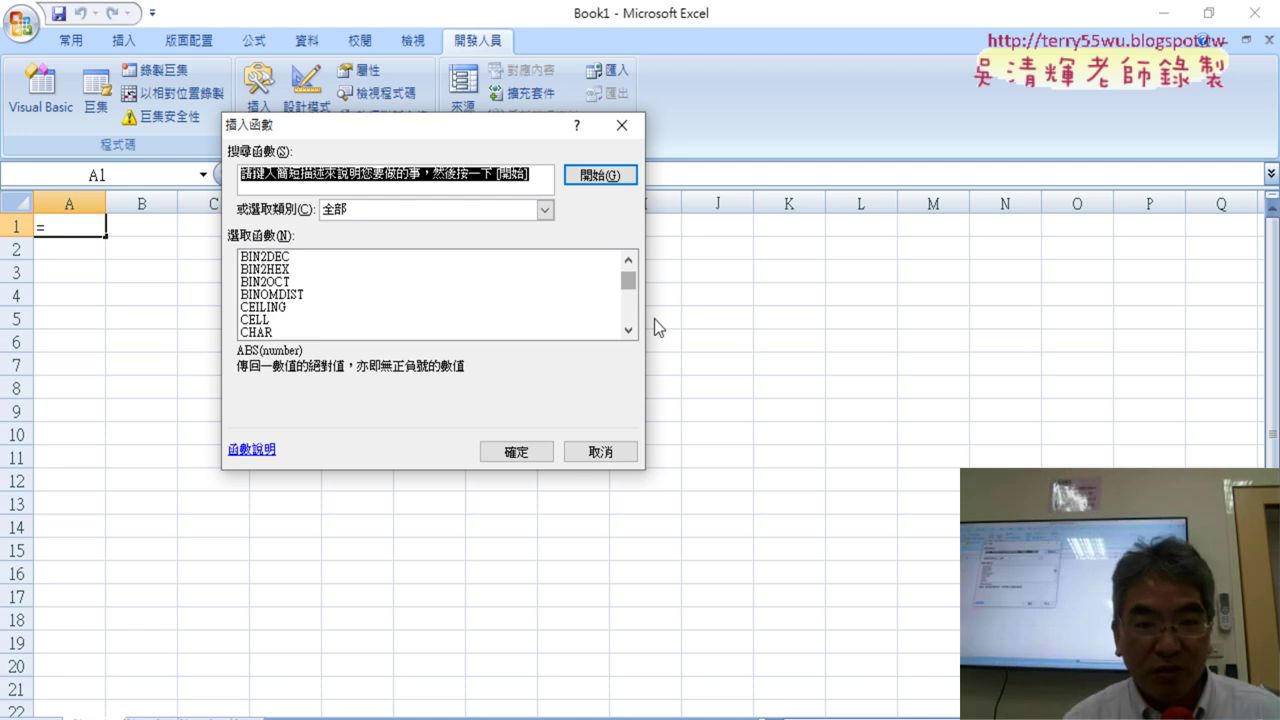
left_click(628, 333)
left_click(628, 331)
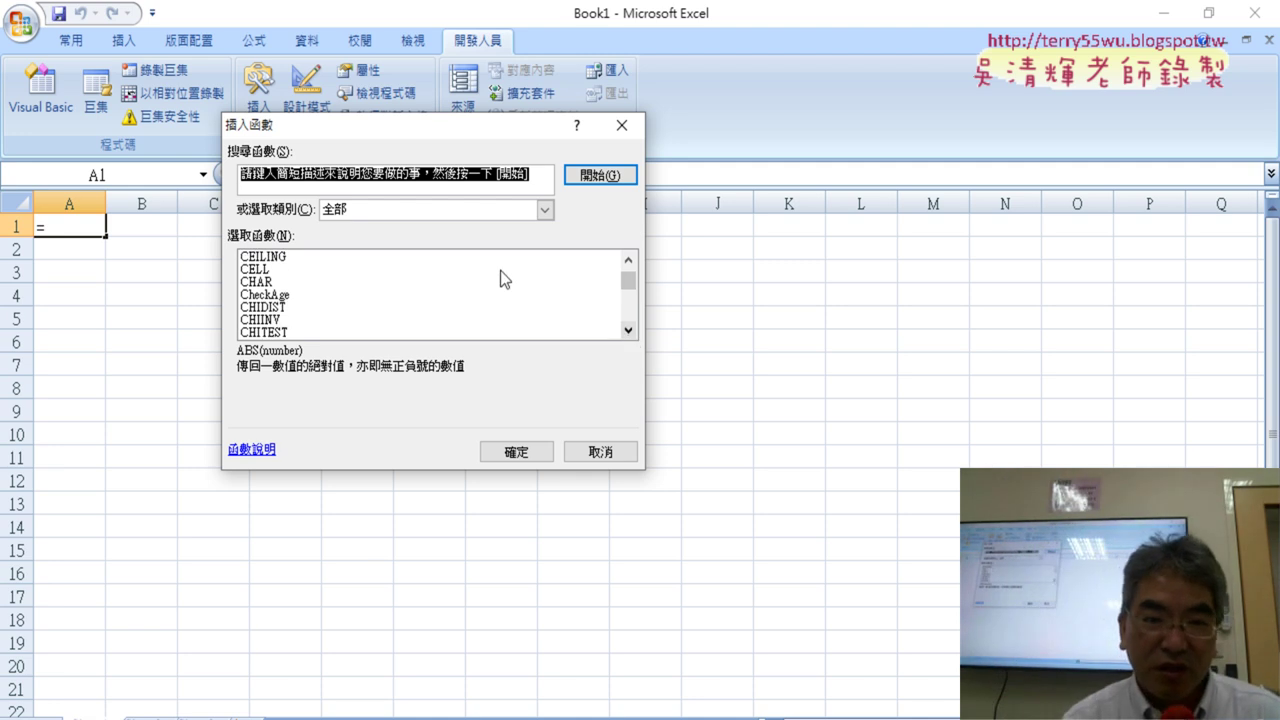
left_click(278, 295)
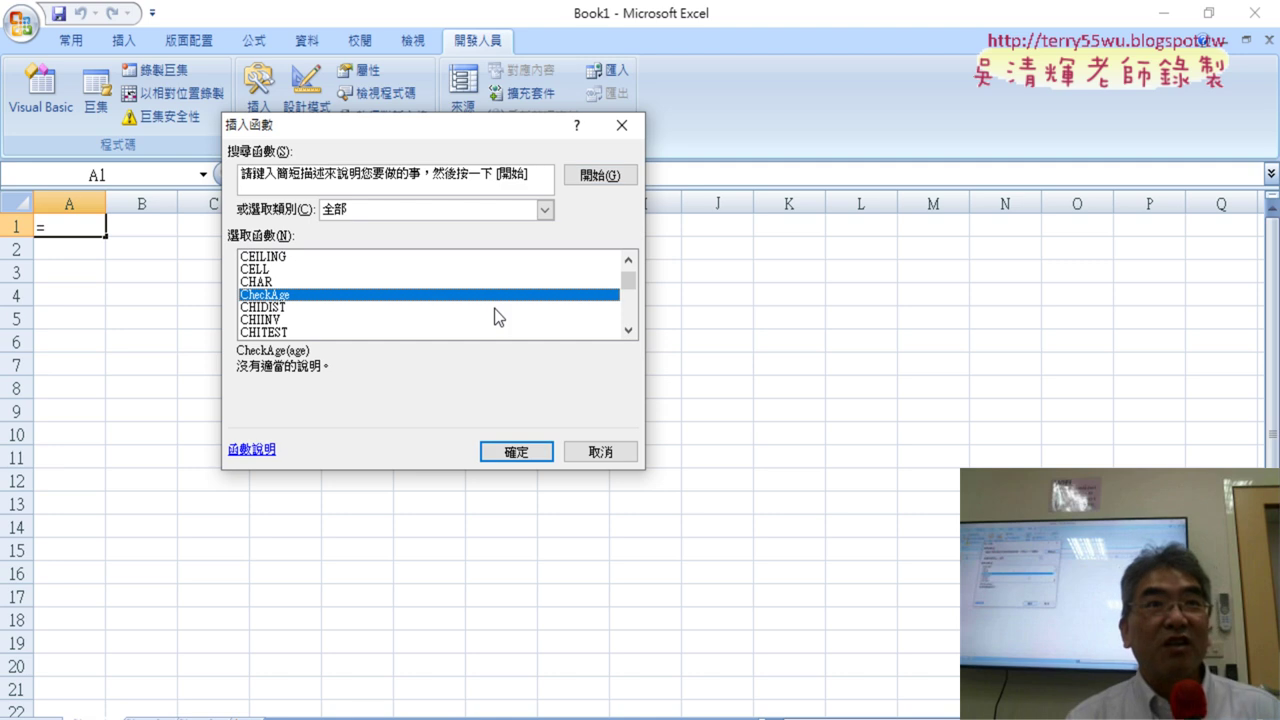
left_click(515, 451)
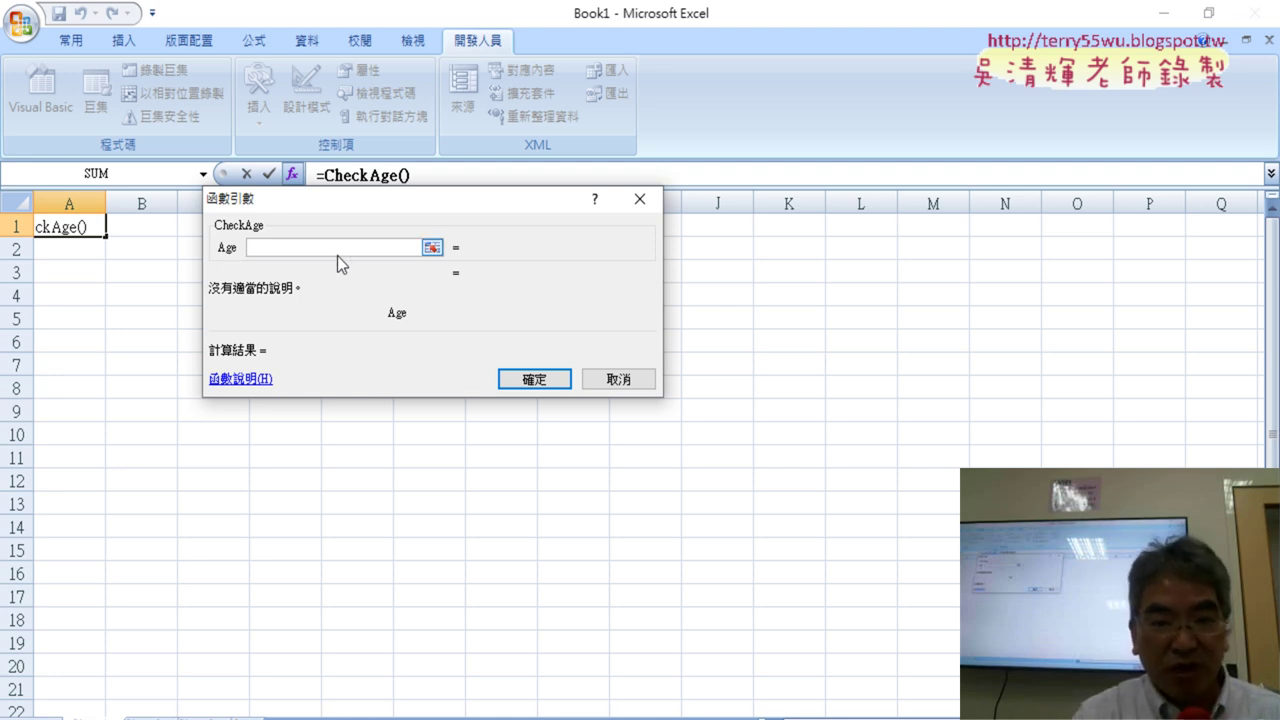
Step: Enter 15 as the Age argument and confirm, giving =CheckAge(15) in A1
type("1")
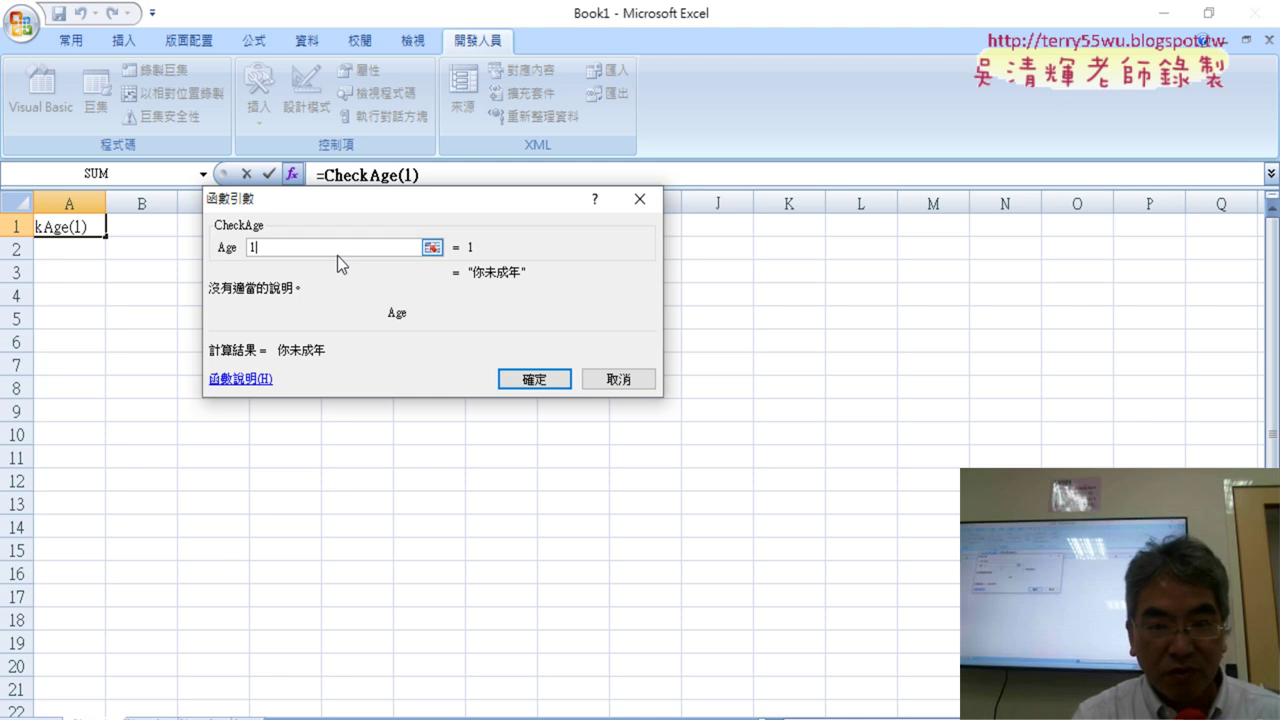
type("5")
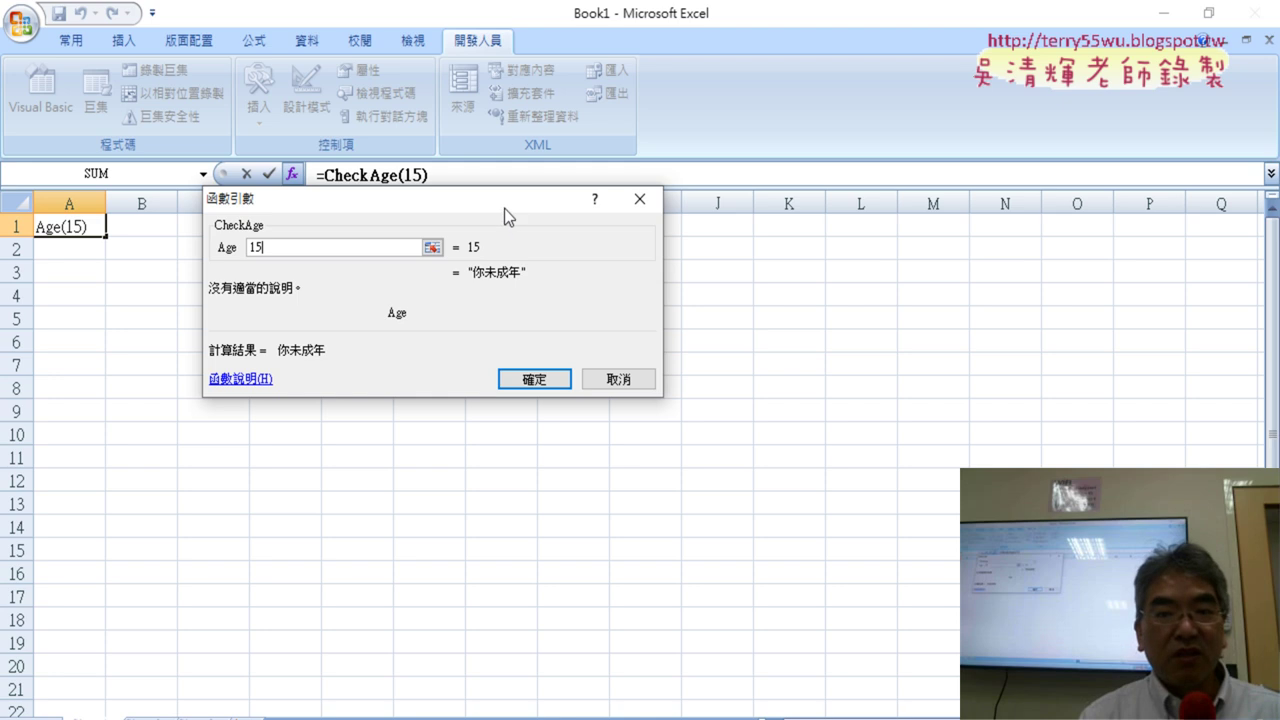
left_click_drag(504, 208, 674, 206)
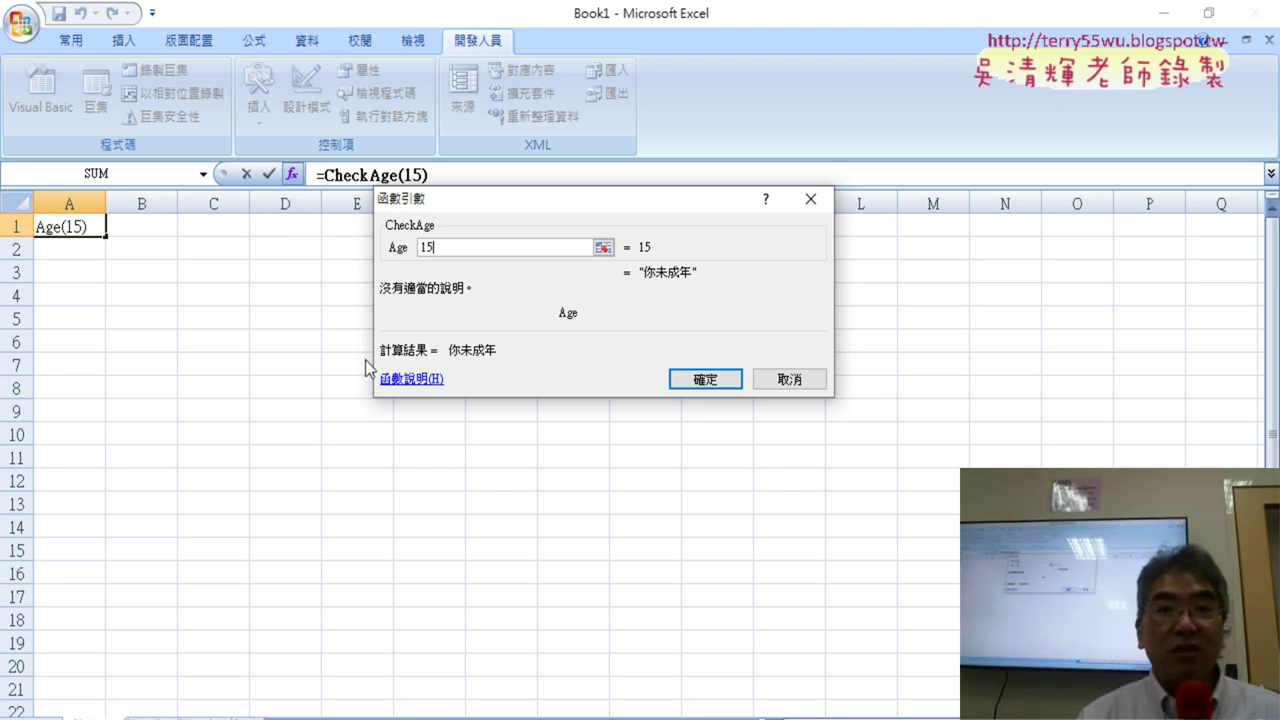
left_click(705, 378)
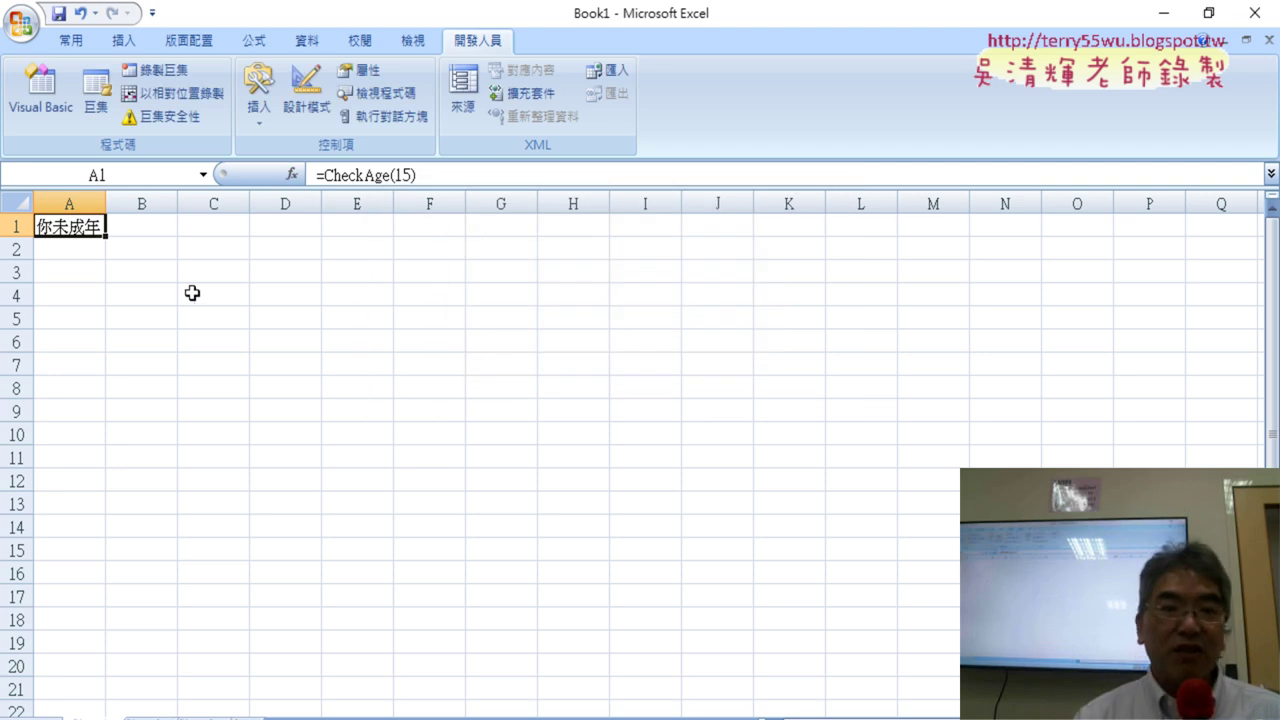
Step: Insert =CheckAge(20) into B1 via the 使用者定義 category, showing 你已成年
left_click(160, 229)
left_click(291, 174)
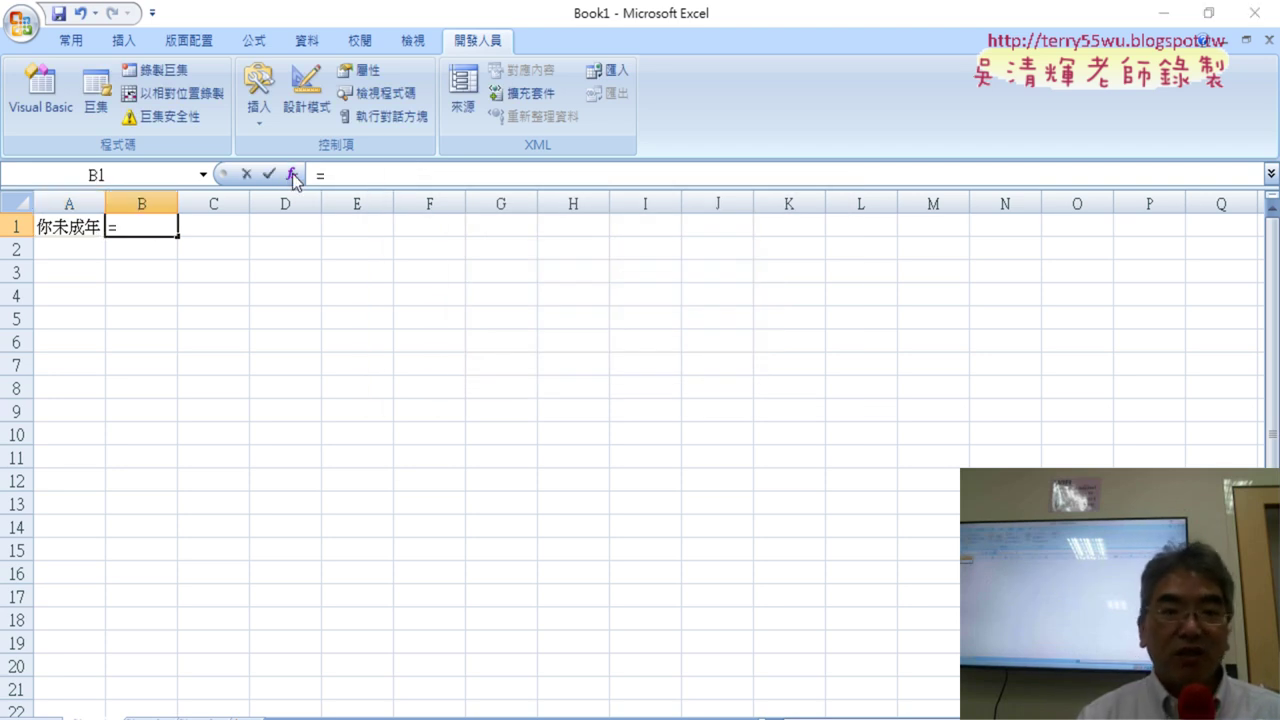
left_click(650, 213)
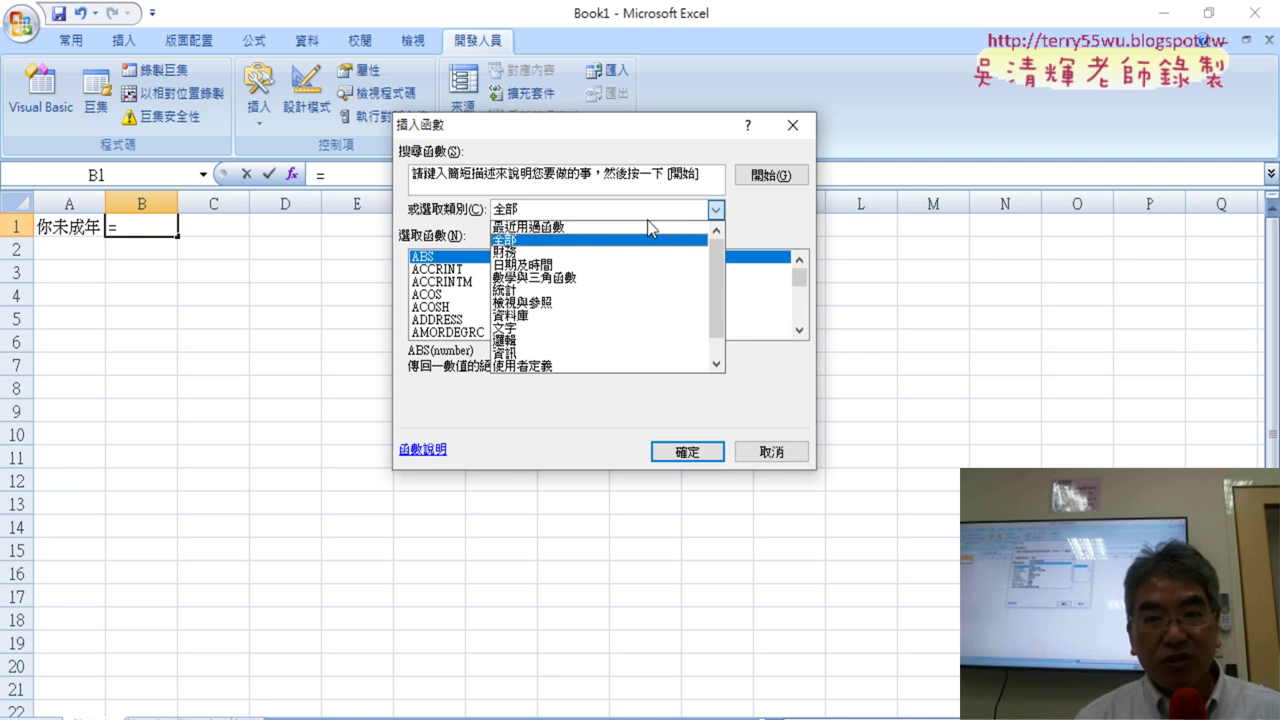
left_click(644, 230)
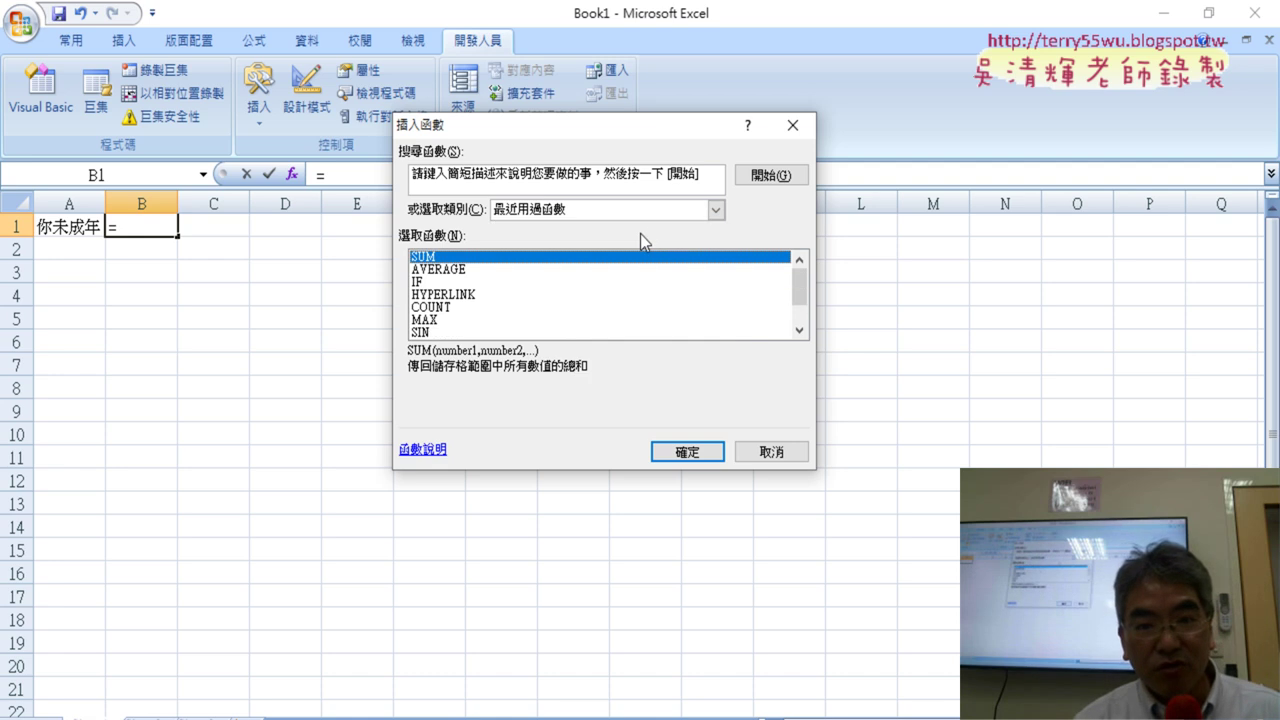
left_click(634, 216)
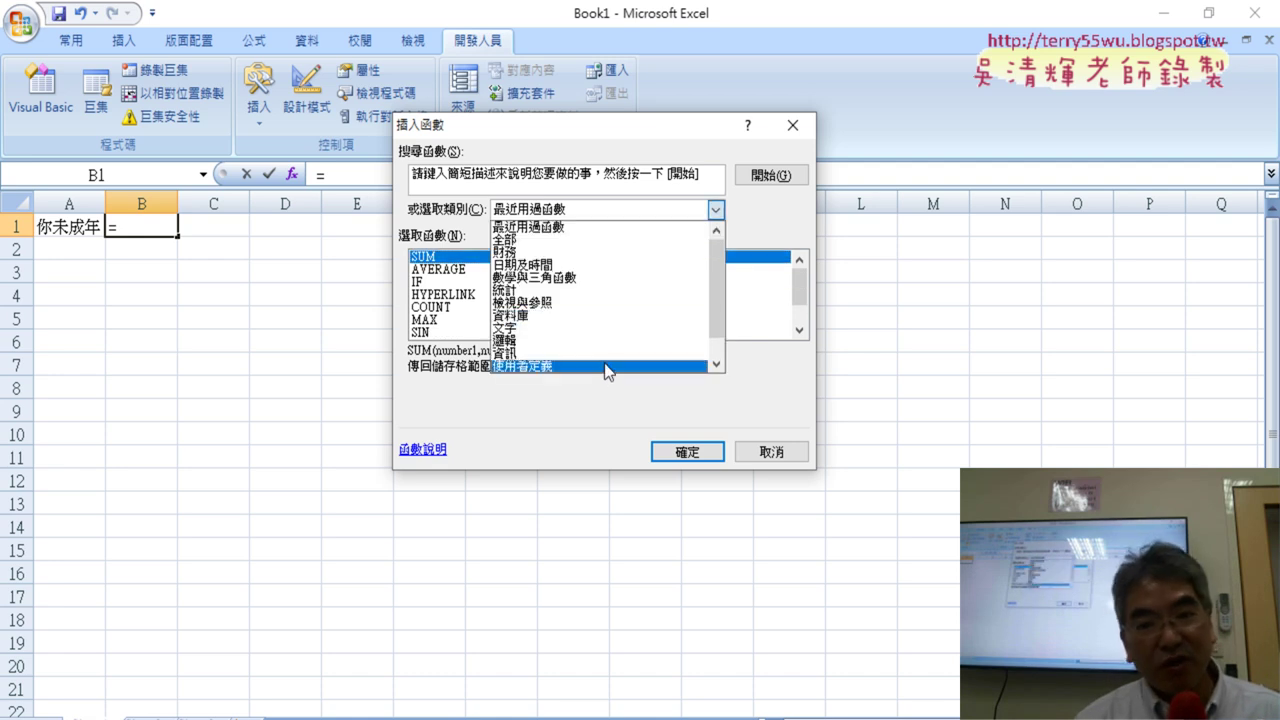
left_click(604, 367)
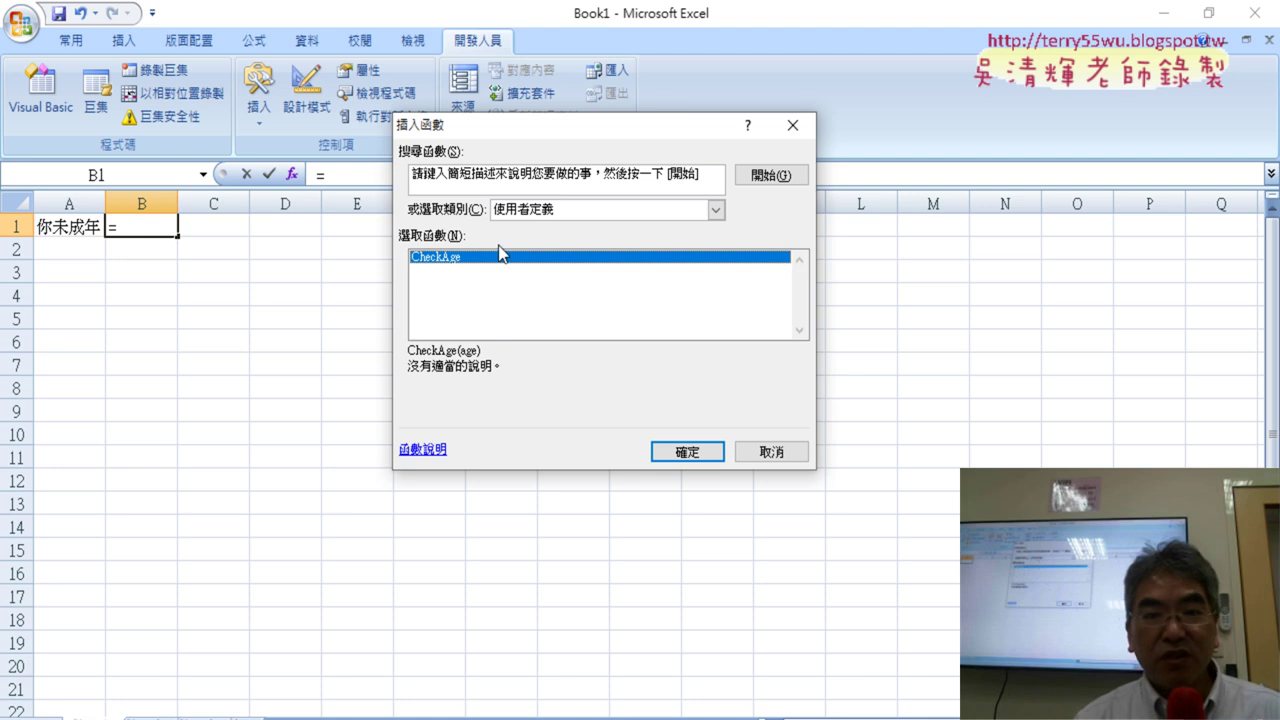
left_click(694, 451)
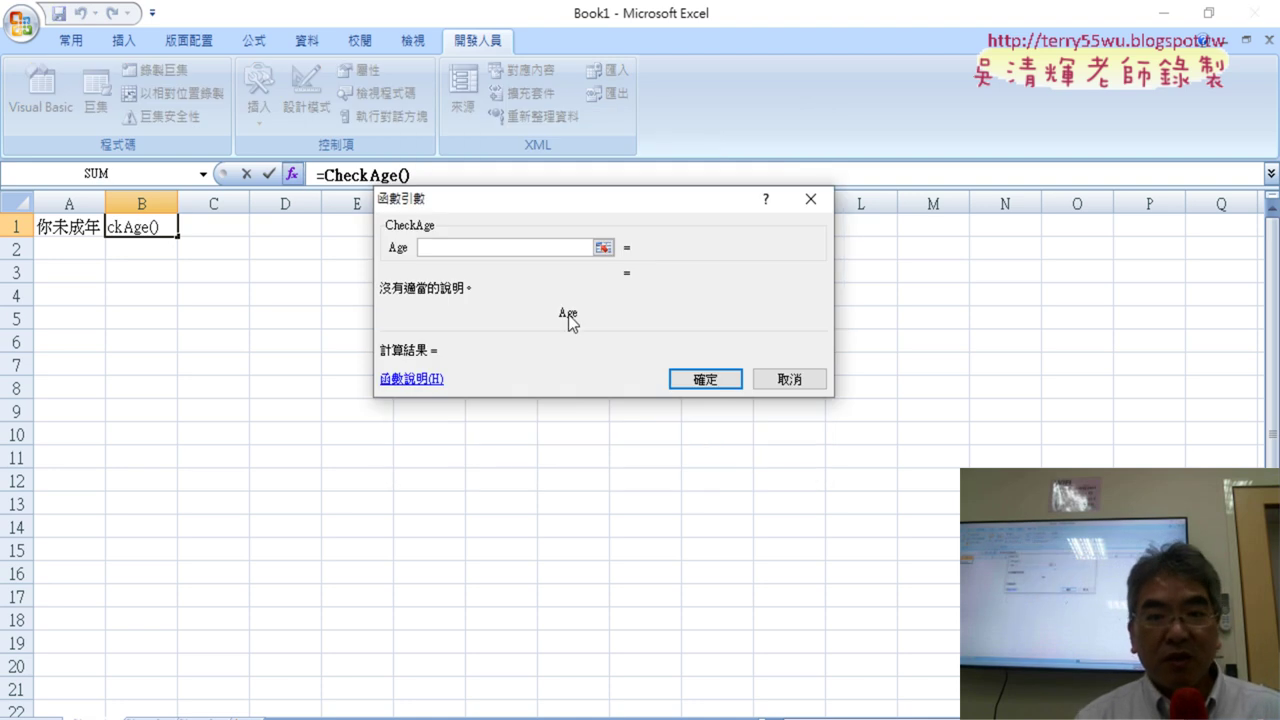
type("2")
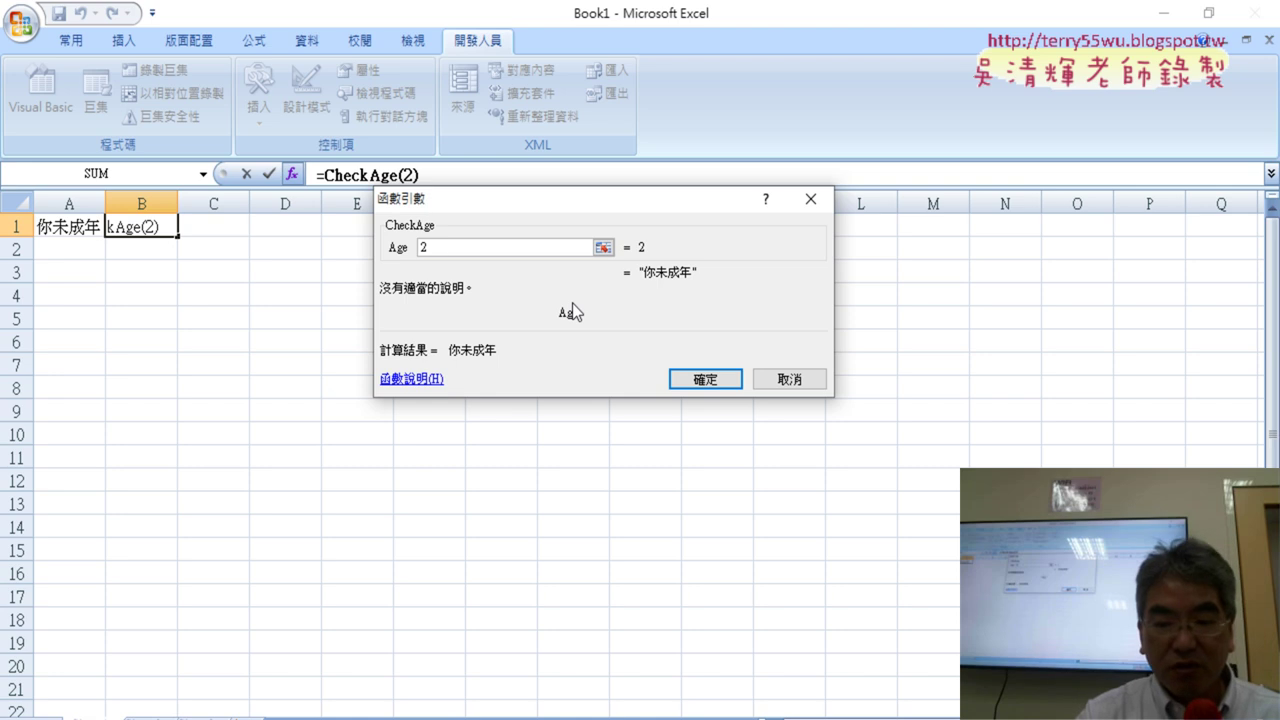
type("0")
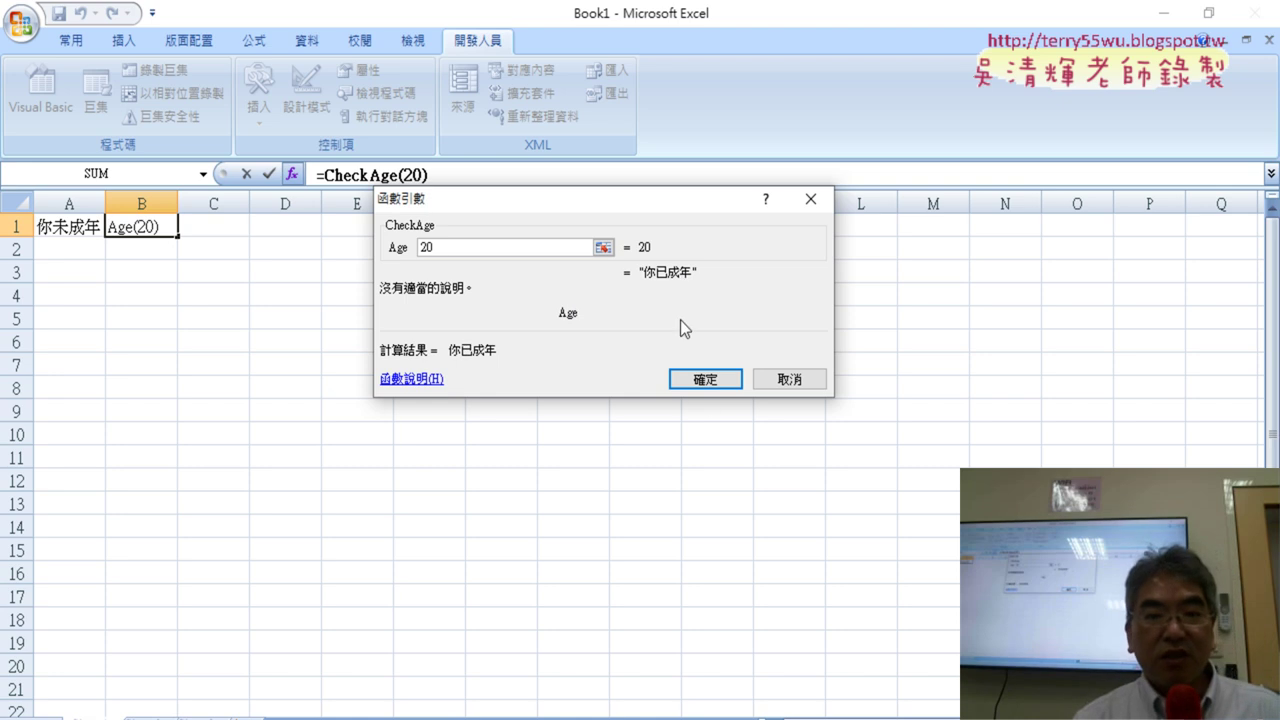
left_click(705, 380)
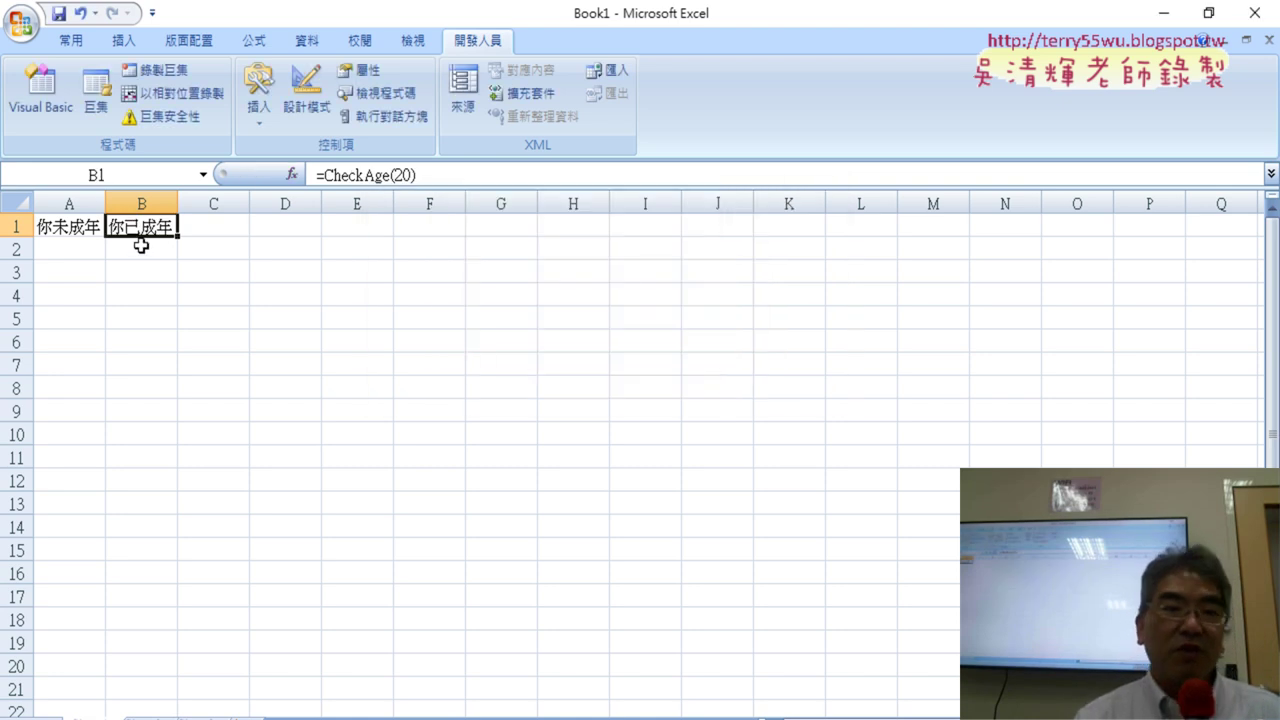
Step: Widen column A to fit its text and open the Visual Basic editor
left_click(230, 271)
left_click_drag(106, 201, 235, 192)
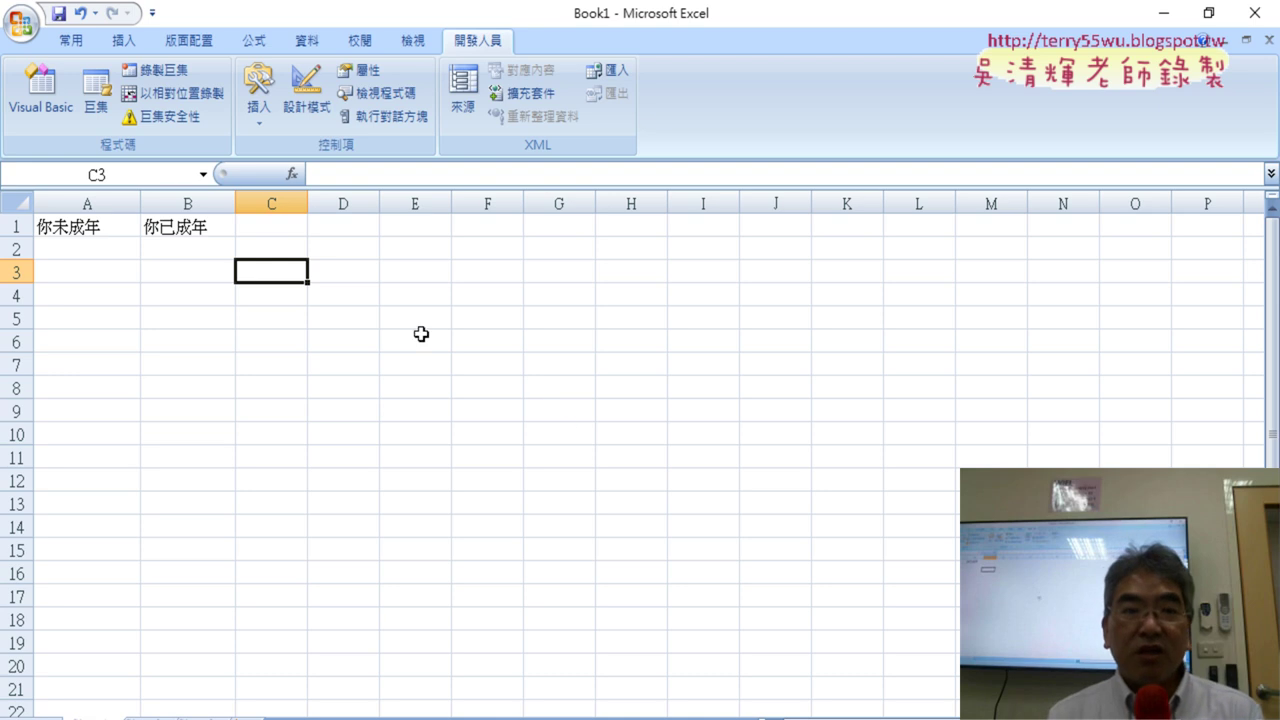
left_click(43, 94)
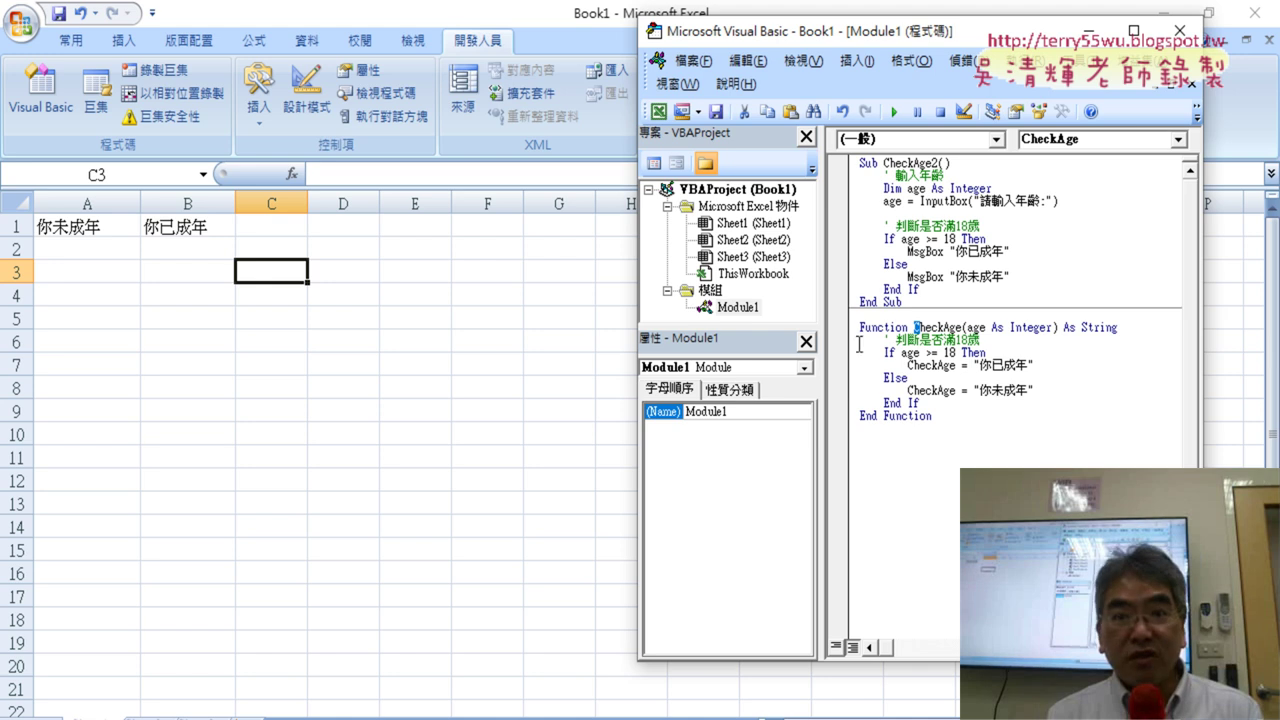
Step: Reposition the Visual Basic editor window at the screen centre, keeping A1 (你未成年) and B1 (你已成年) visible
left_click_drag(818, 35, 626, 138)
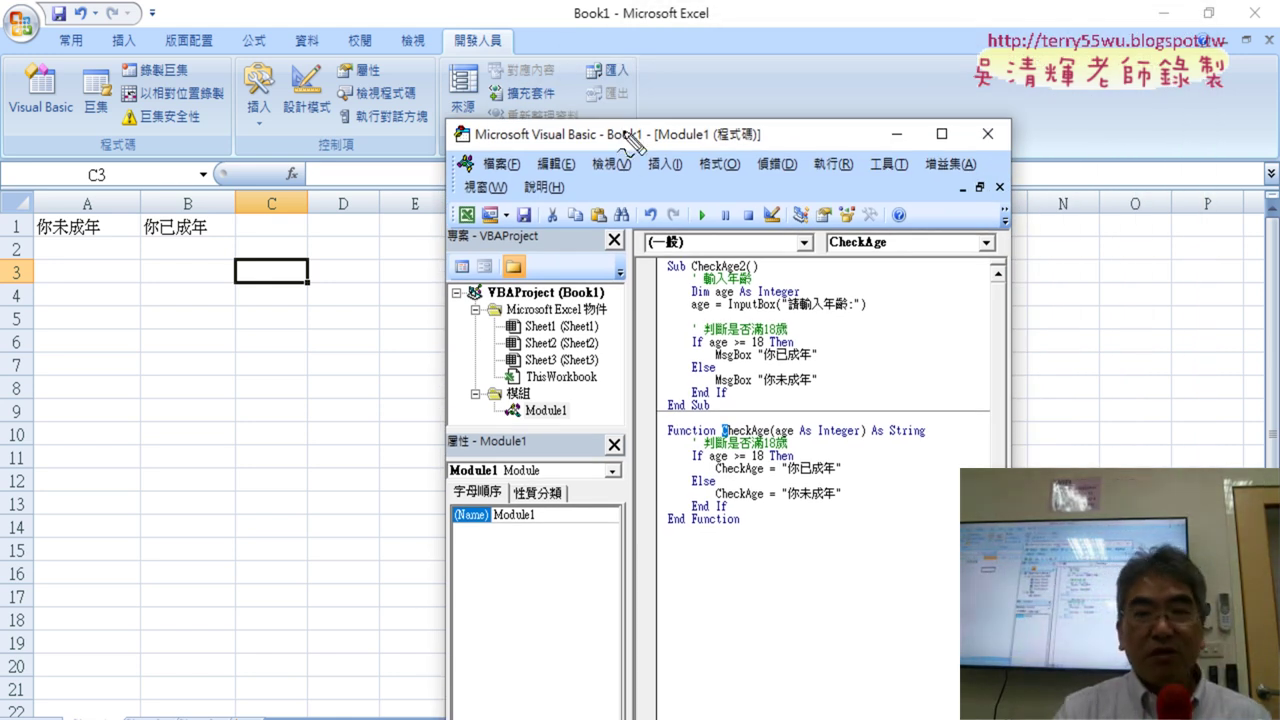
mouse_move(512, 72)
left_mouse_down()
mouse_move(536, 62)
mouse_move(630, 185)
left_mouse_up()
left_click_drag(552, 64, 590, 64)
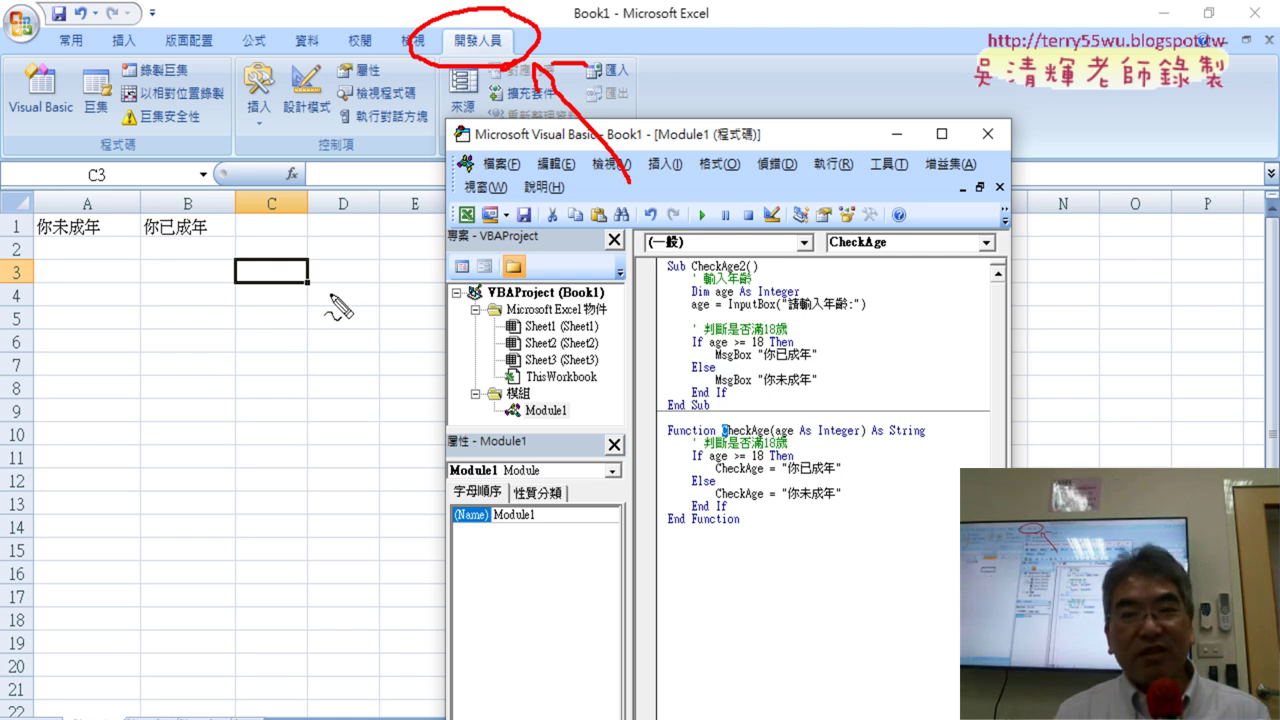
mouse_move(42, 136)
left_mouse_down()
mouse_move(428, 336)
mouse_move(412, 354)
left_mouse_up()
mouse_move(452, 470)
left_mouse_down()
mouse_move(430, 262)
mouse_move(436, 462)
left_mouse_up()
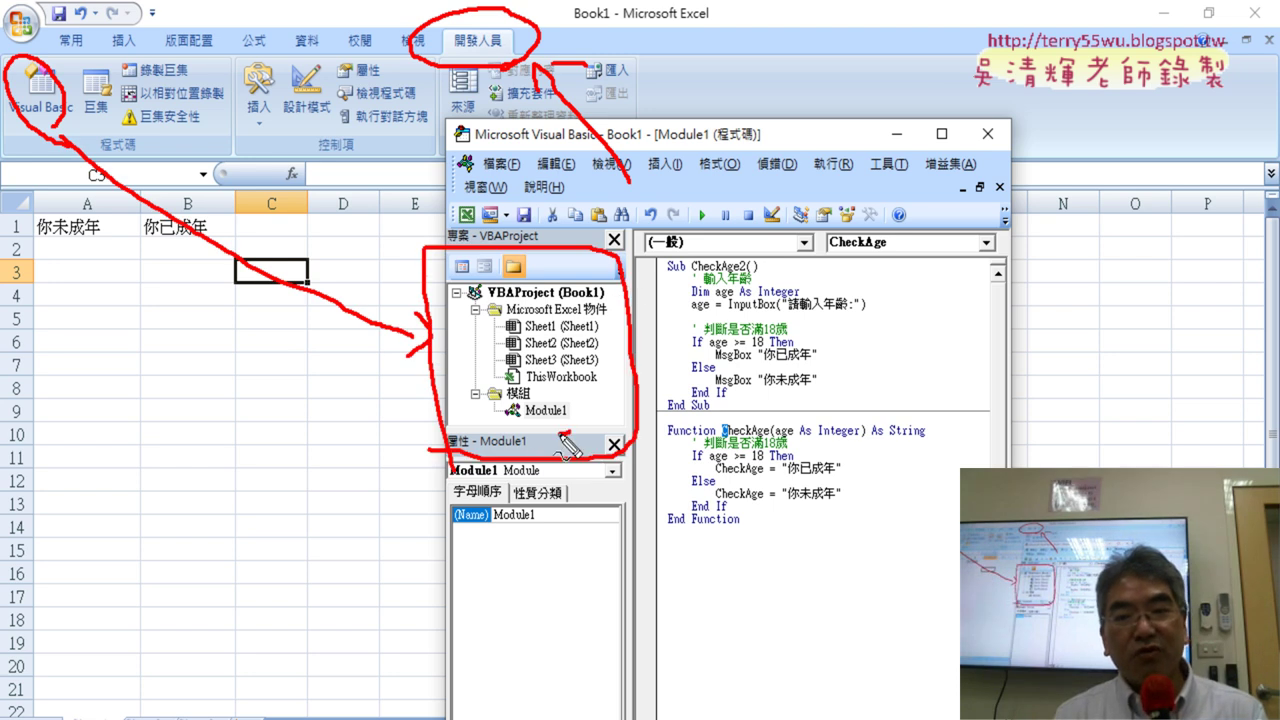
left_click_drag(566, 437, 551, 445)
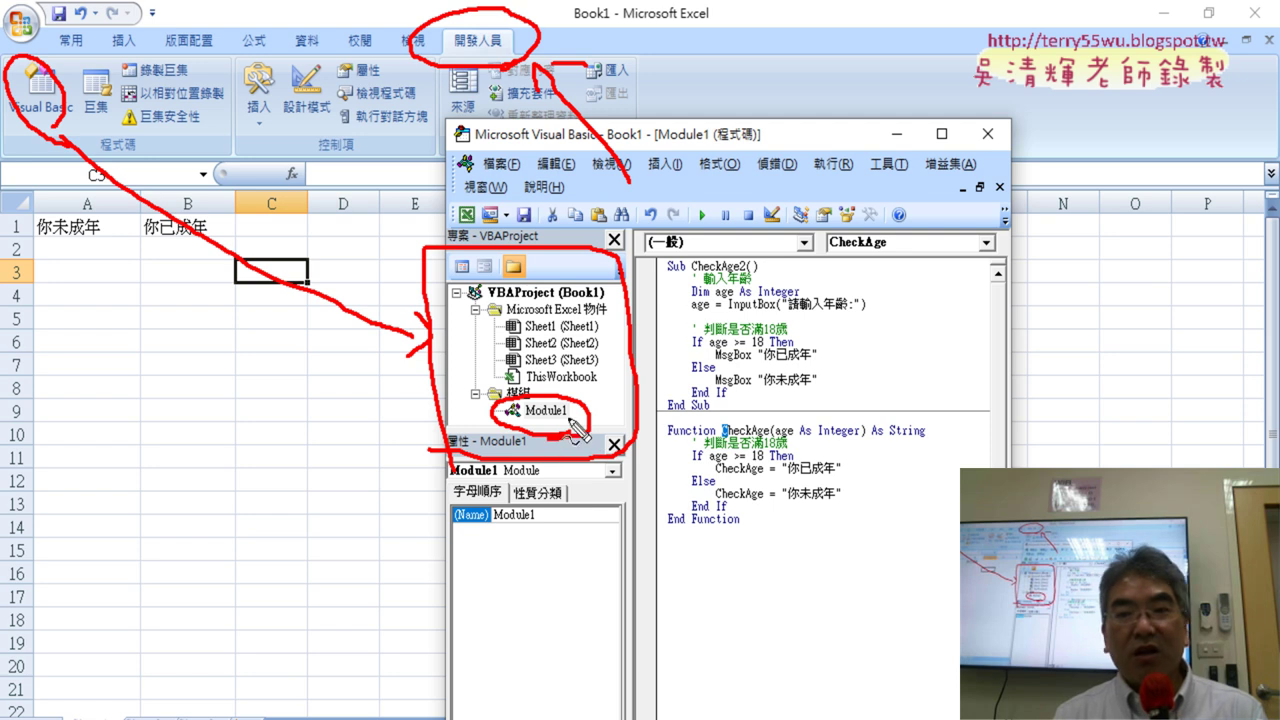
mouse_move(772, 411)
left_mouse_down()
mouse_move(845, 258)
mouse_move(792, 415)
left_mouse_up()
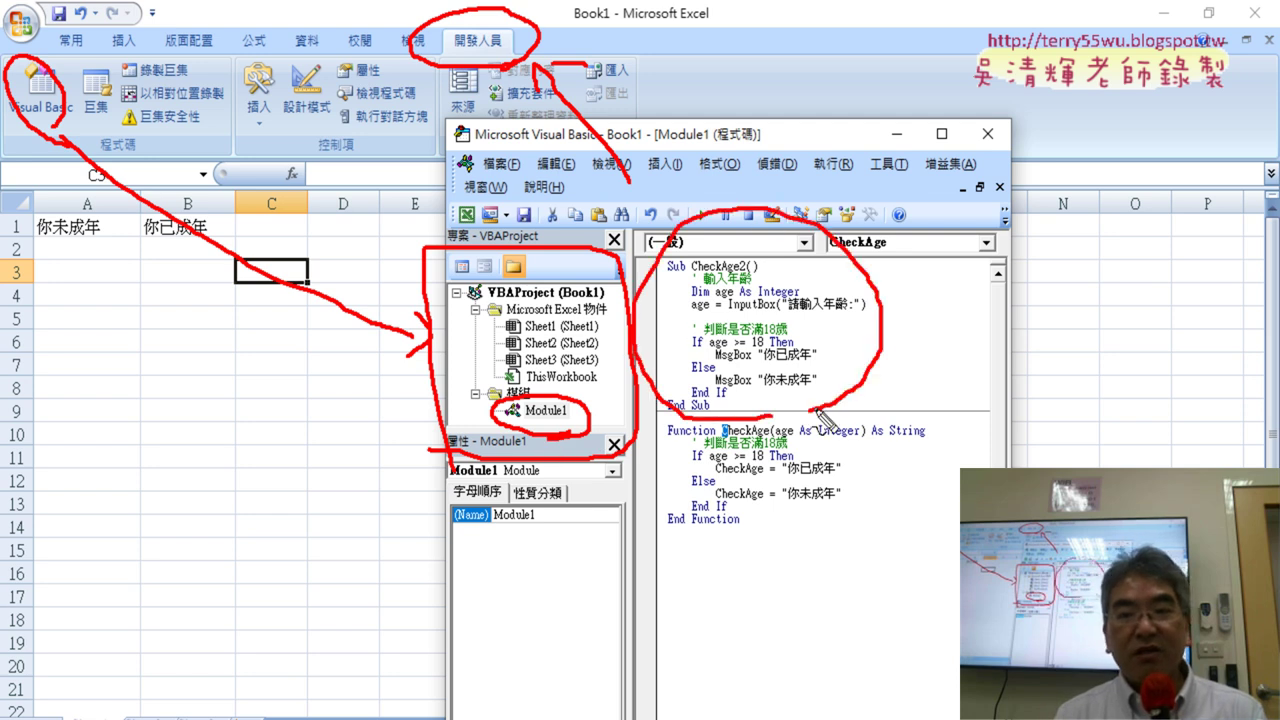
left_click_drag(752, 570, 918, 502)
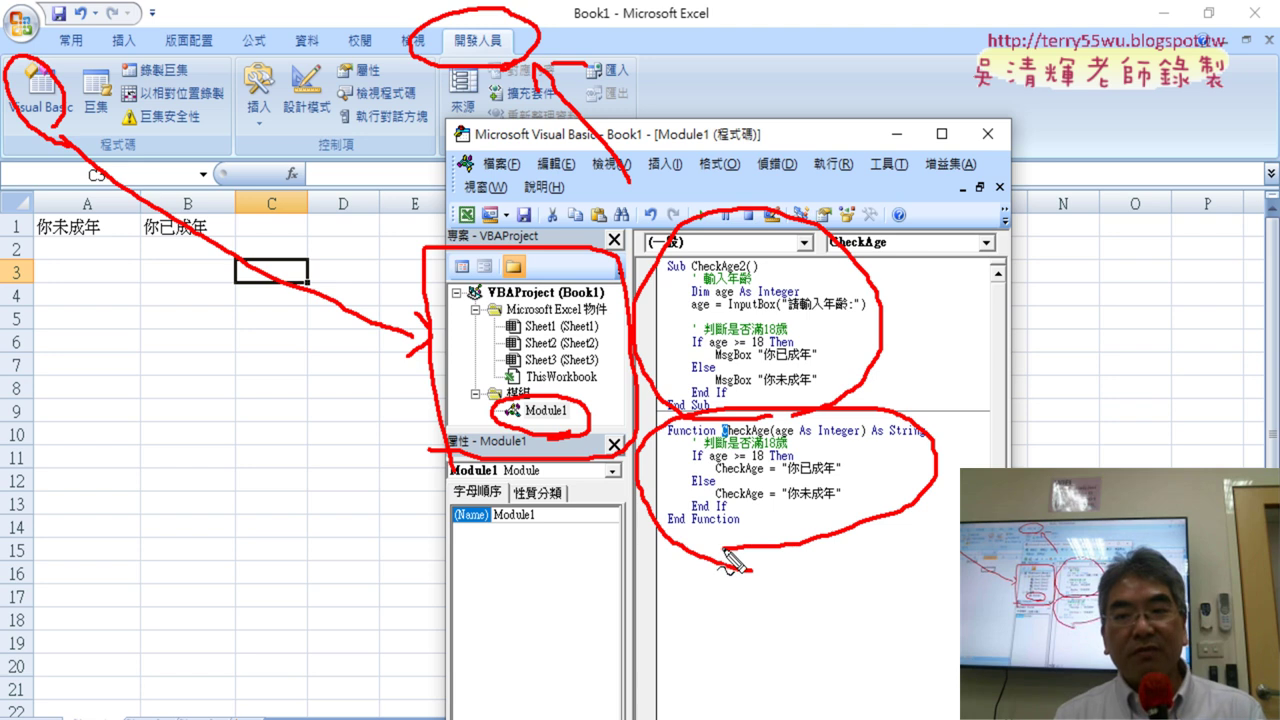
key("Escape")
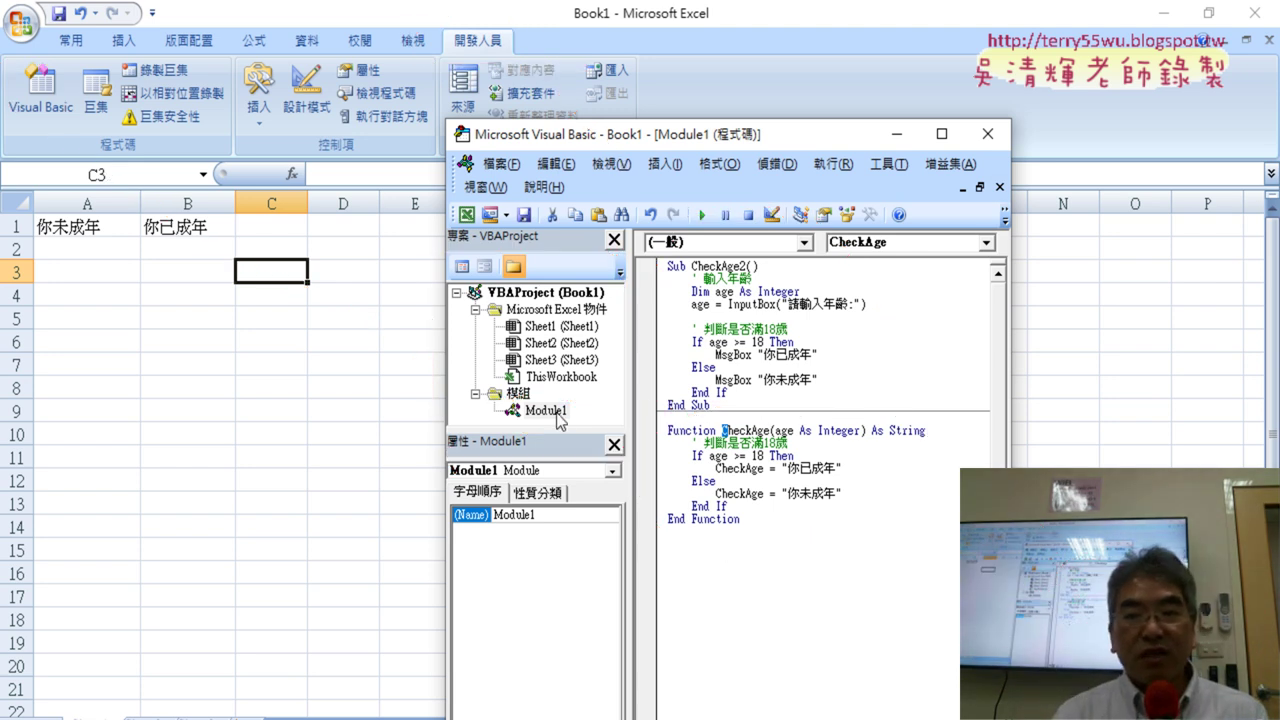
left_click(998, 187)
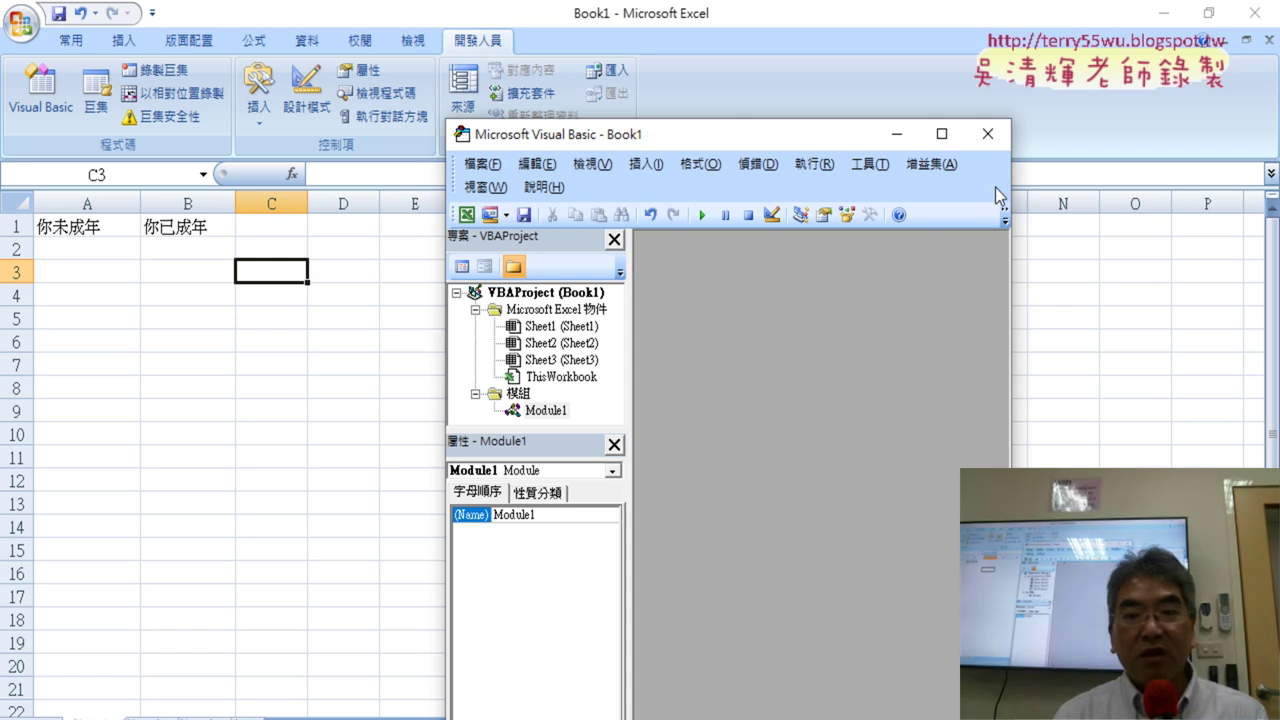
double_click(547, 411)
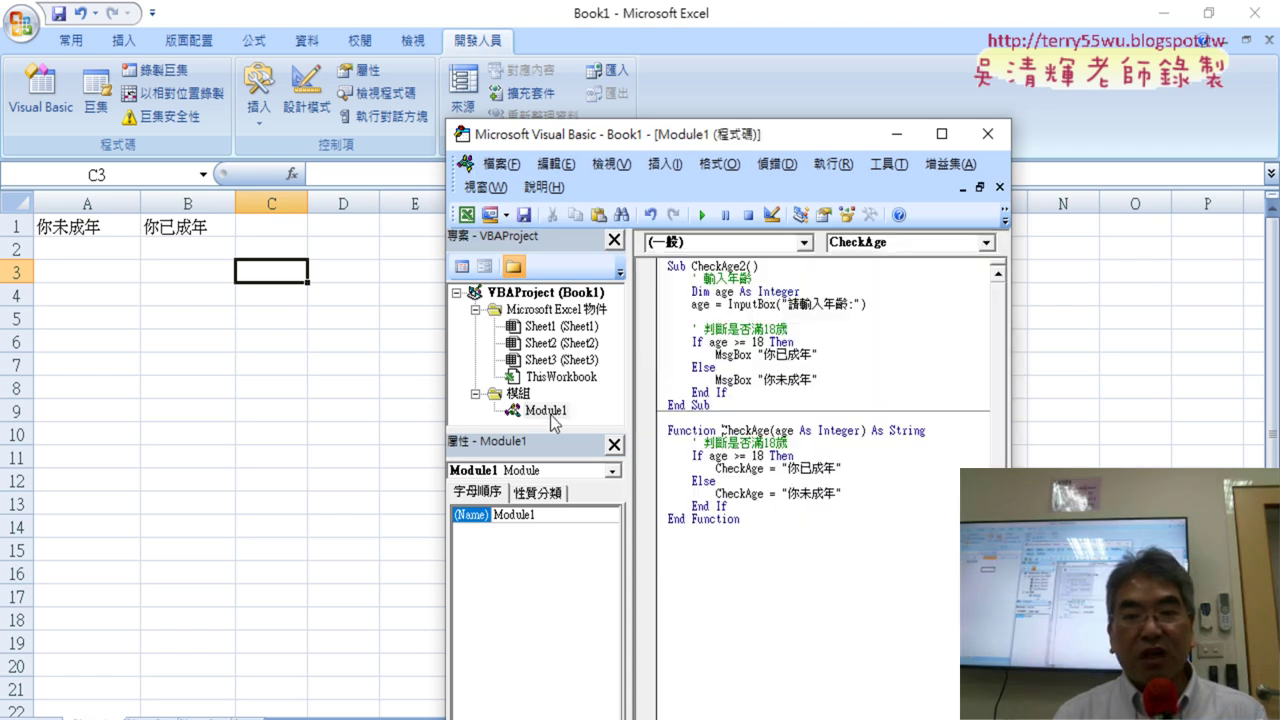